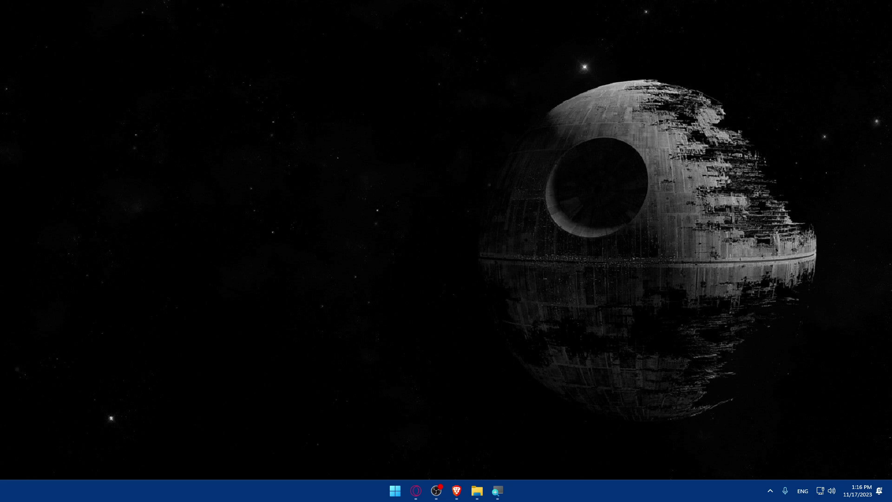
Launch Brave and go to bybit.com
{"action": "left_click", "coordinate": [457, 491]}
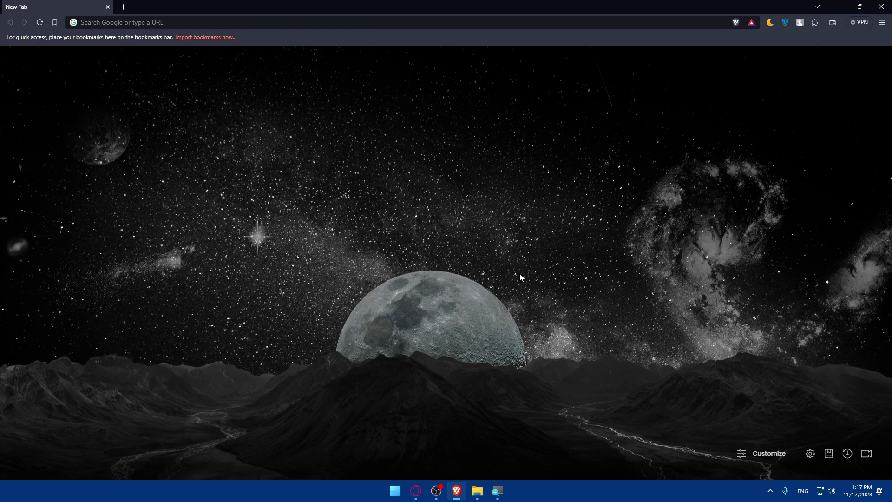
{"action": "left_click", "coordinate": [147, 21]}
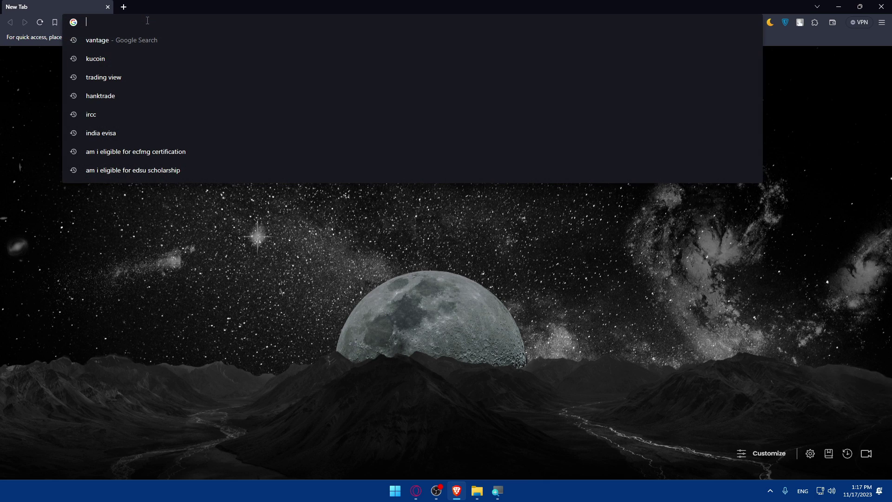
{"action": "type", "text": "bybit"}
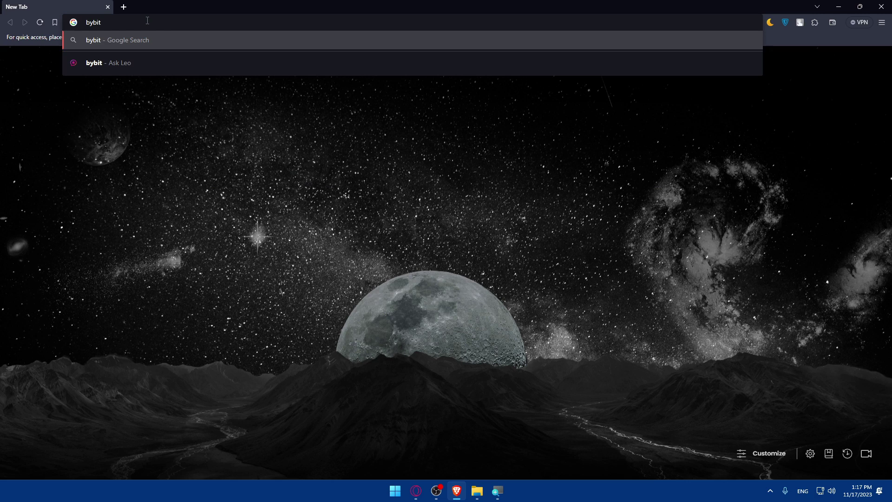
{"action": "type", "text": ".com"}
{"action": "key", "text": "Return"}
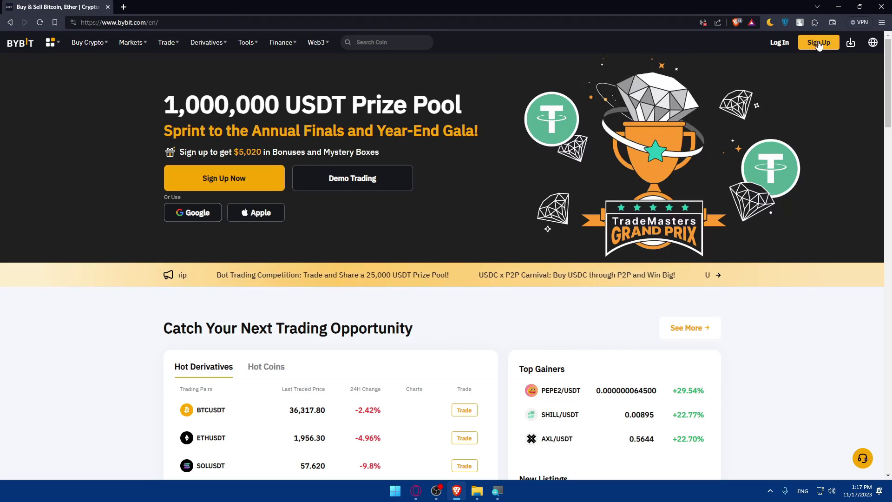
{"action": "scroll", "coordinate": [603, 98], "scroll_direction": "down", "scroll_amount": 5}
{"action": "scroll", "coordinate": [592, 104], "scroll_direction": "down", "scroll_amount": 3}
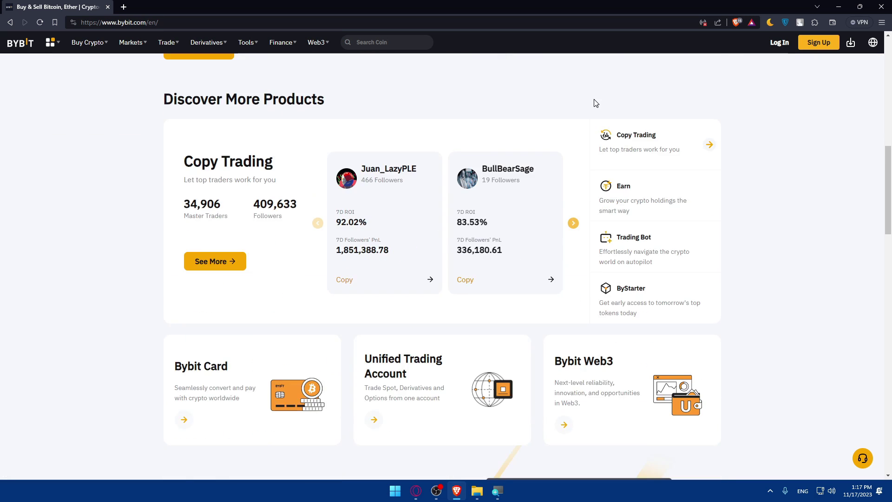
{"action": "scroll", "coordinate": [593, 104], "scroll_direction": "down", "scroll_amount": 8}
{"action": "scroll", "coordinate": [533, 147], "scroll_direction": "down", "scroll_amount": 4}
{"action": "scroll", "coordinate": [534, 147], "scroll_direction": "up", "scroll_amount": 6}
{"action": "scroll", "coordinate": [533, 146], "scroll_direction": "down", "scroll_amount": 2}
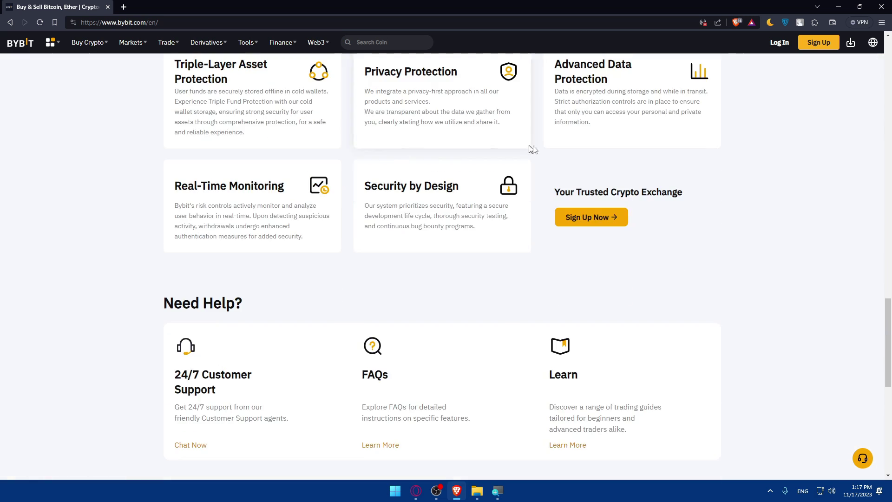
{"action": "scroll", "coordinate": [320, 228], "scroll_direction": "down", "scroll_amount": 2}
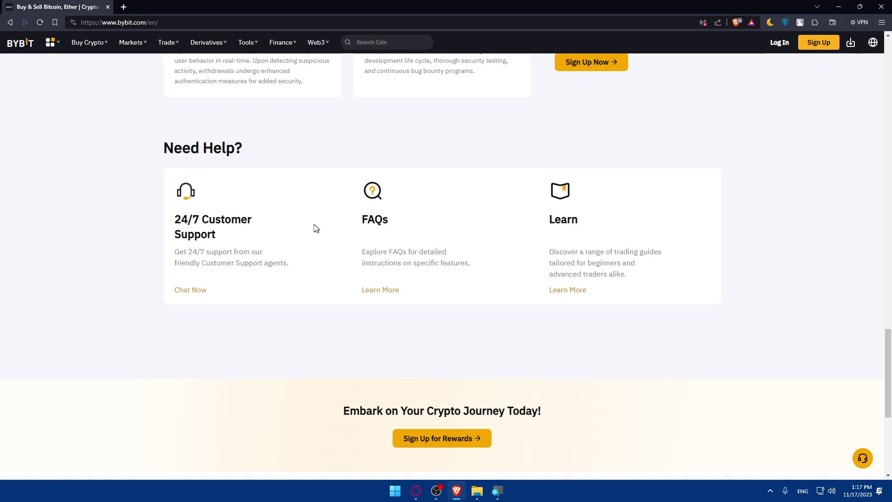
{"action": "scroll", "coordinate": [445, 243], "scroll_direction": "down", "scroll_amount": 3}
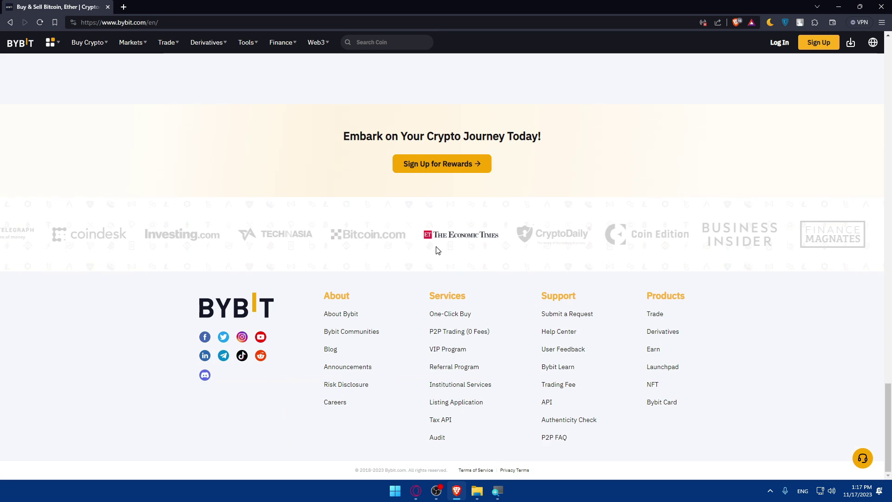
{"action": "scroll", "coordinate": [439, 246], "scroll_direction": "up", "scroll_amount": 6}
{"action": "scroll", "coordinate": [436, 249], "scroll_direction": "up", "scroll_amount": 15}
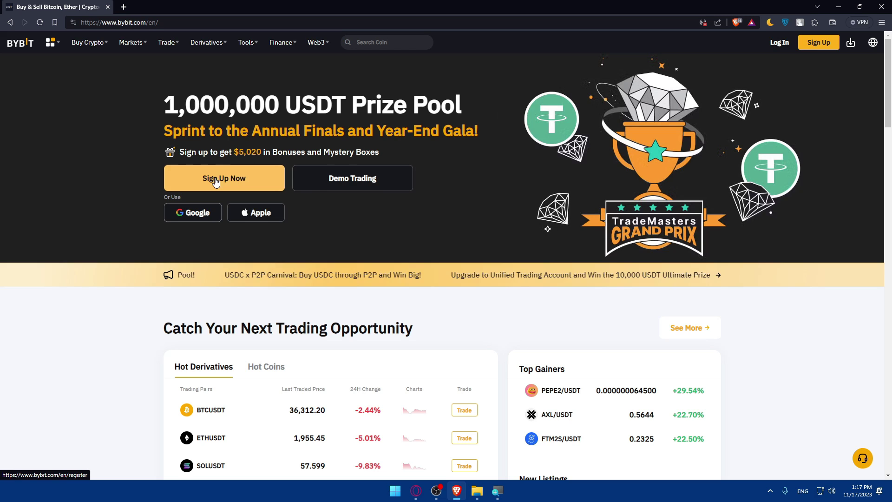
Sign up to Bybit with a chosen Google account and confirm
{"action": "left_click", "coordinate": [185, 212]}
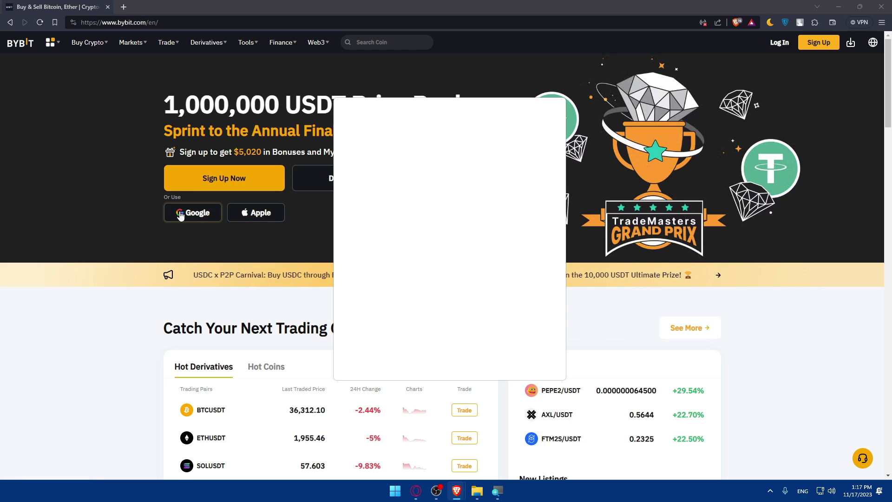
{"action": "left_click", "coordinate": [404, 243]}
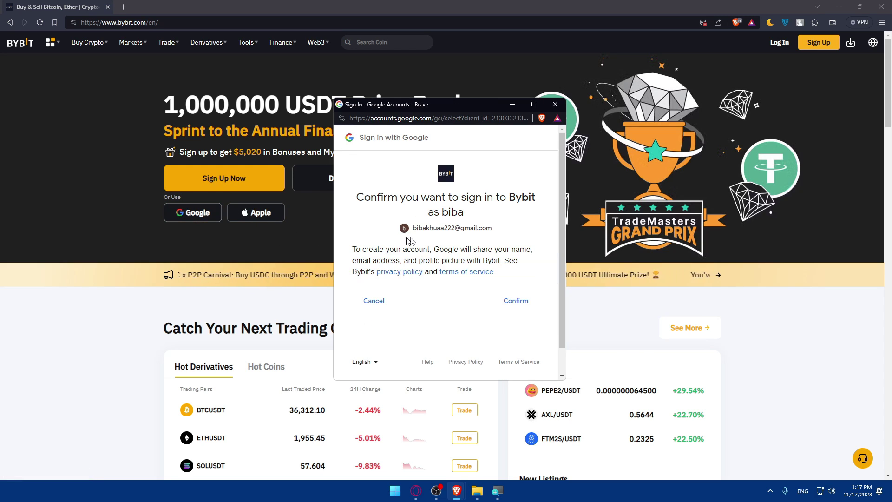
{"action": "left_click", "coordinate": [516, 300]}
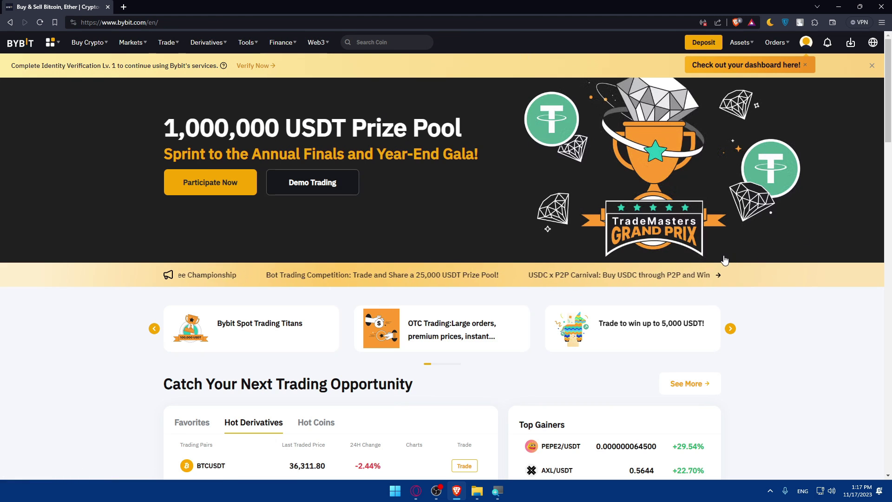
{"action": "scroll", "coordinate": [724, 260], "scroll_direction": "down", "scroll_amount": 1}
{"action": "scroll", "coordinate": [724, 258], "scroll_direction": "down", "scroll_amount": 1}
{"action": "scroll", "coordinate": [725, 259], "scroll_direction": "up", "scroll_amount": 2}
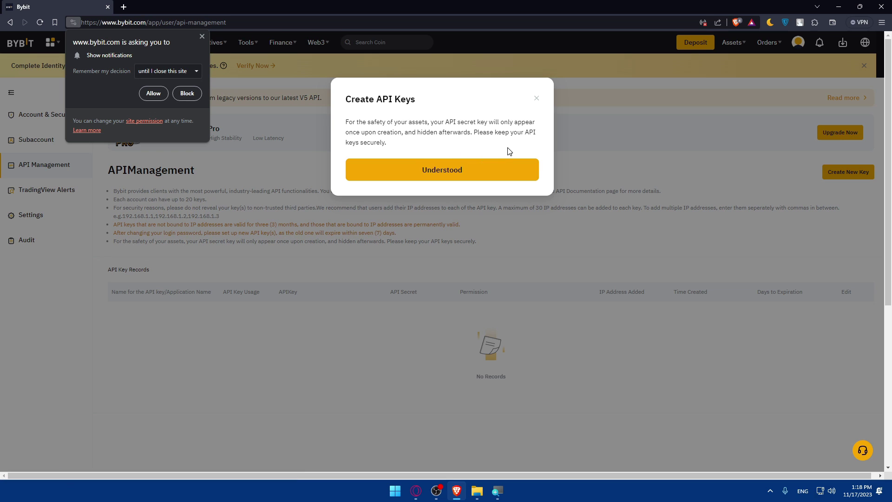
Dismiss the API key safety notice and the browser notification prompt
{"action": "left_click", "coordinate": [454, 175]}
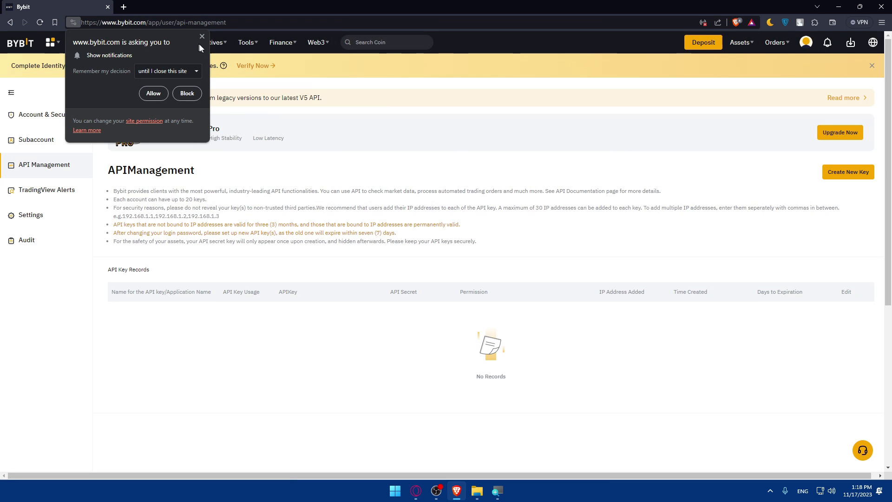
{"action": "left_click", "coordinate": [203, 36]}
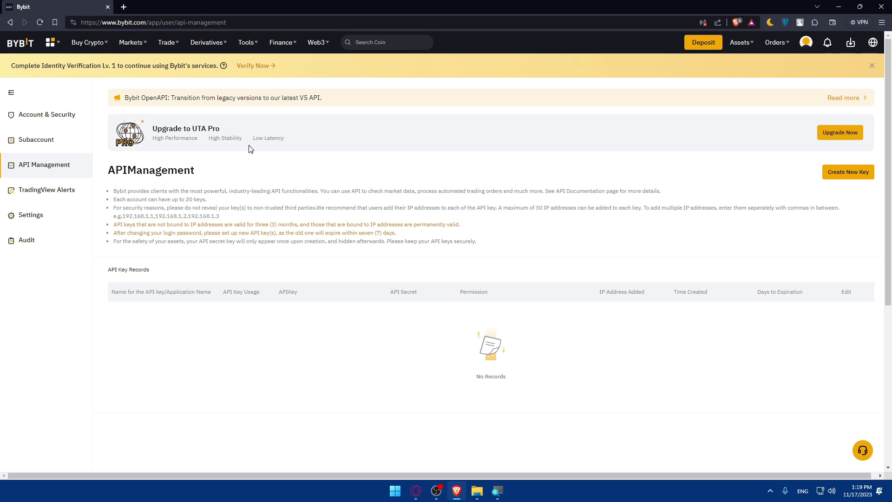
Load tradingview.com in a new tab, correcting a typo in the address
{"action": "left_click", "coordinate": [124, 8]}
{"action": "type", "text": "tra"}
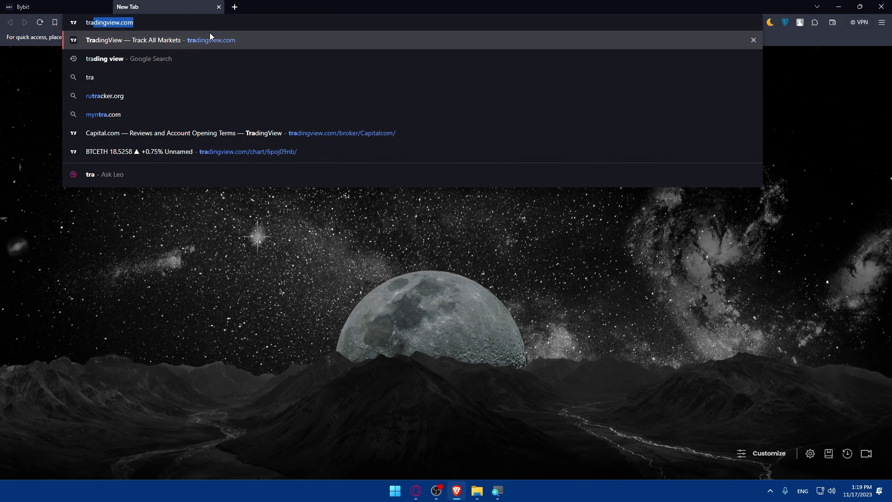
{"action": "type", "text": "dingvo"}
{"action": "key", "text": "BackSpace"}
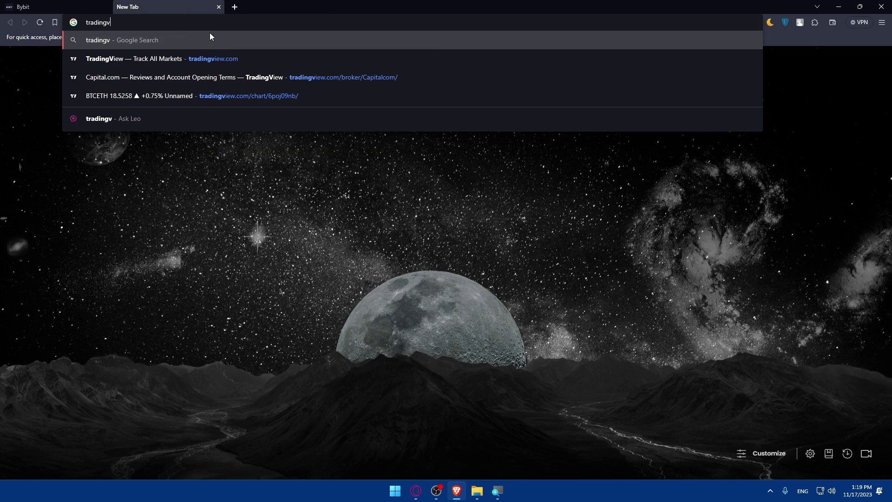
{"action": "type", "text": "iews"}
{"action": "key", "text": "BackSpace"}
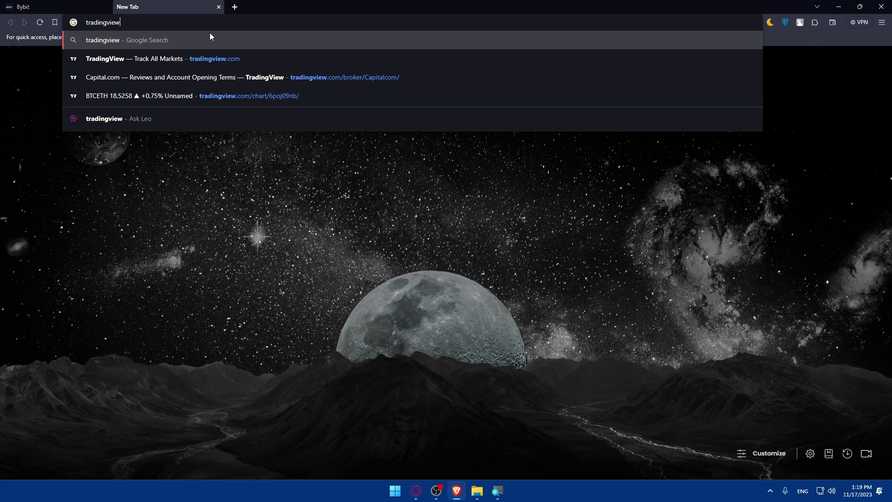
{"action": "type", "text": ".com"}
{"action": "key", "text": "Return"}
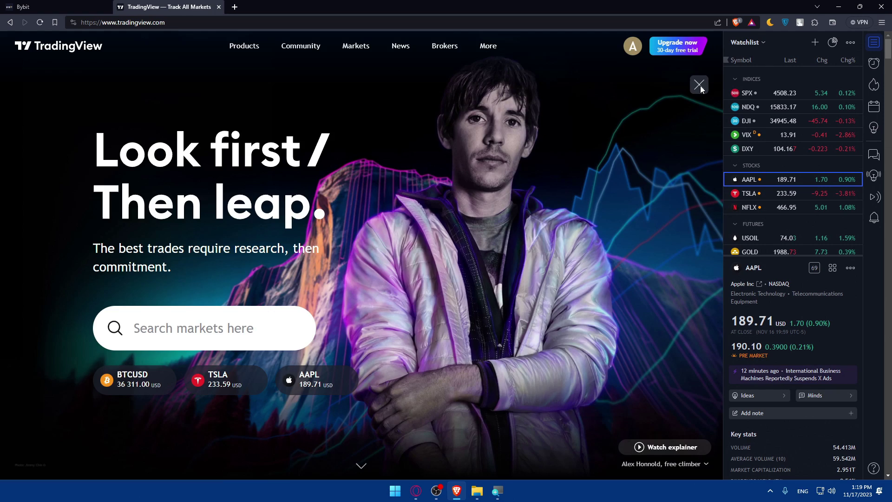
Close the hero video banner and briefly check the account menu
{"action": "left_click", "coordinate": [700, 85]}
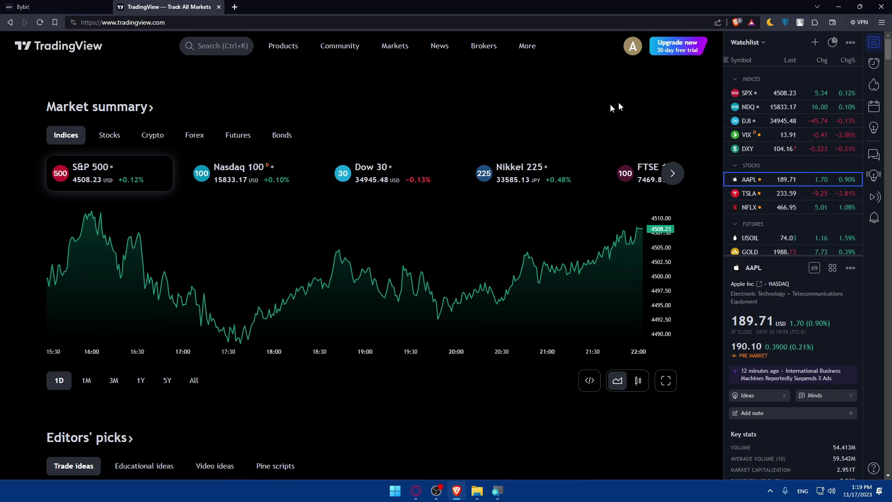
{"action": "left_click", "coordinate": [633, 47]}
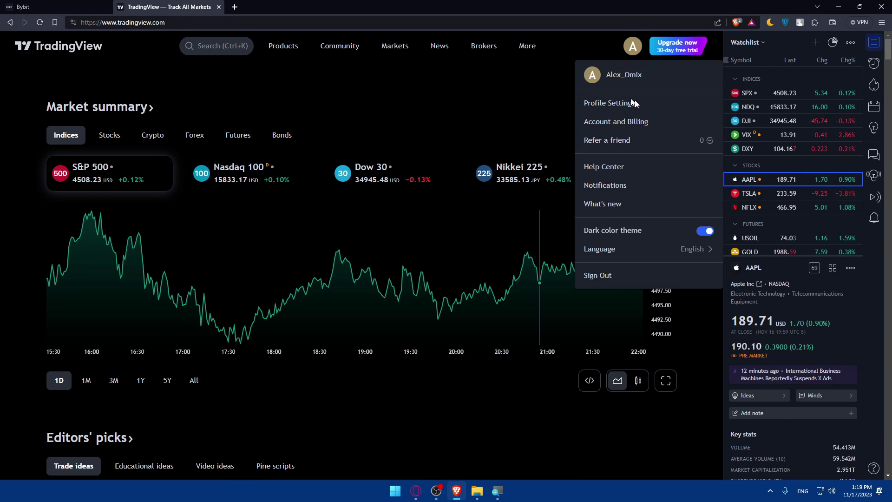
{"action": "left_click", "coordinate": [464, 84]}
{"action": "mouse_move", "coordinate": [484, 45]}
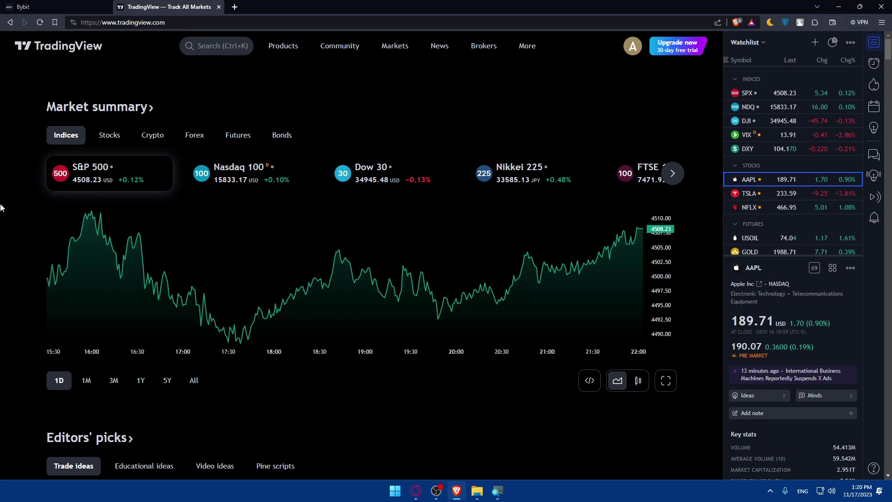
Return the Bybit tab to its homepage, then go back to TradingView
{"action": "left_click", "coordinate": [62, 7]}
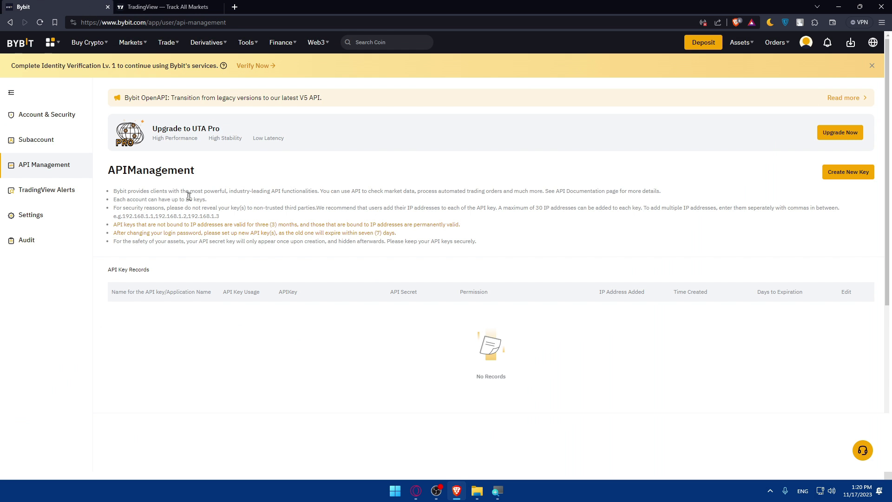
{"action": "left_click", "coordinate": [30, 117]}
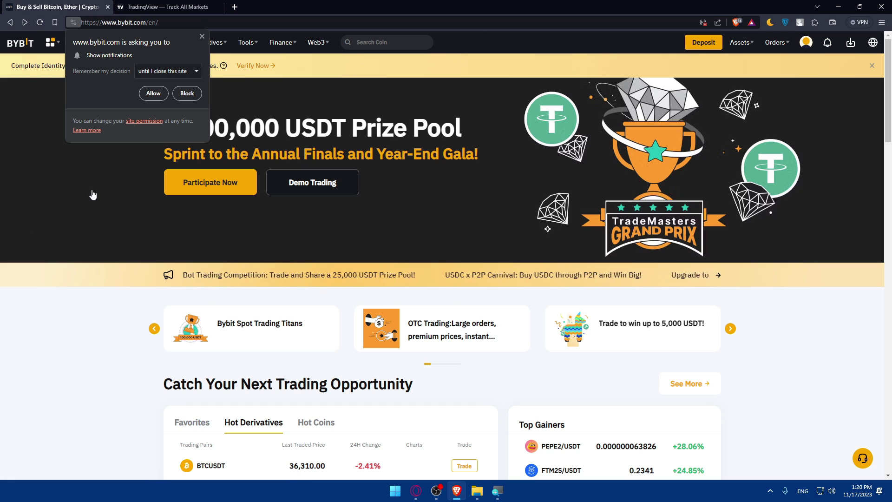
{"action": "left_click", "coordinate": [167, 7]}
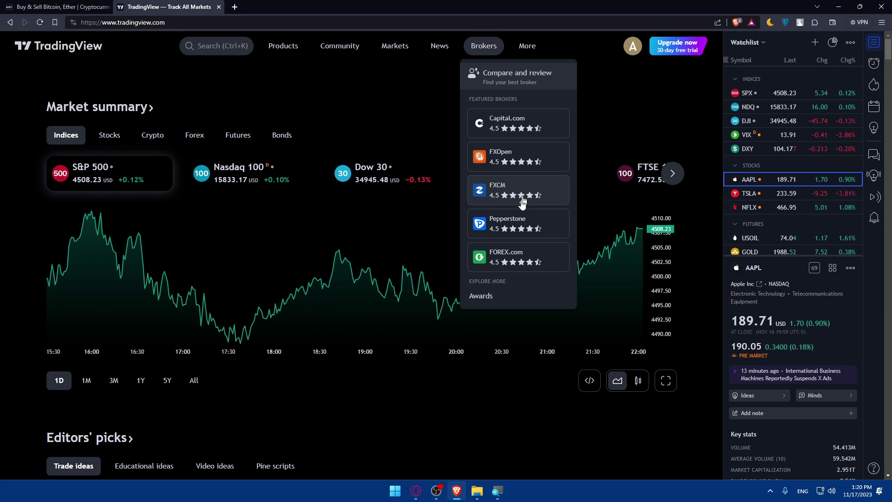
Open the AAPL chart from Pepperstone's Trade page, skip connecting, and list all brokers
{"action": "left_click", "coordinate": [518, 218]}
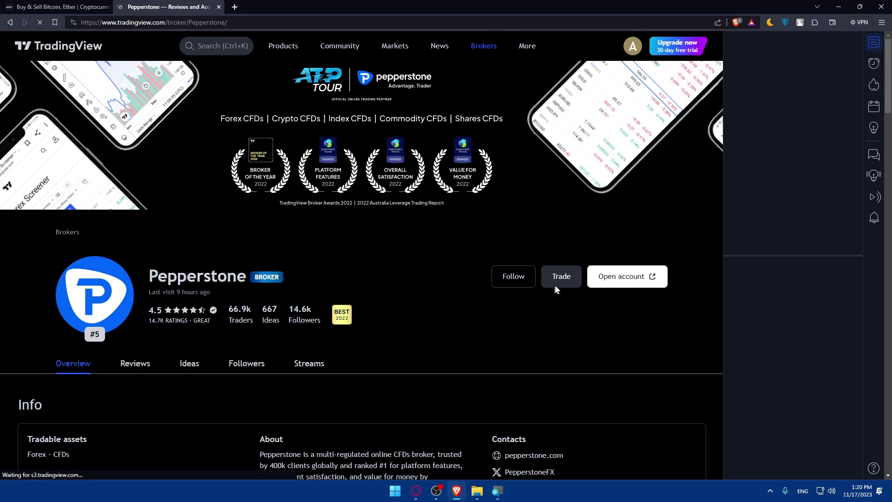
{"action": "left_click", "coordinate": [556, 288]}
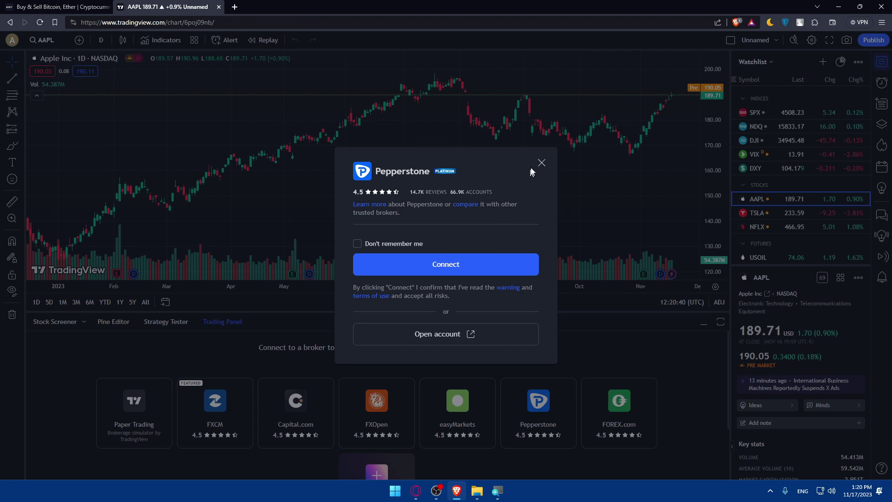
{"action": "left_click", "coordinate": [542, 162]}
{"action": "scroll", "coordinate": [420, 349], "scroll_direction": "down", "scroll_amount": 1}
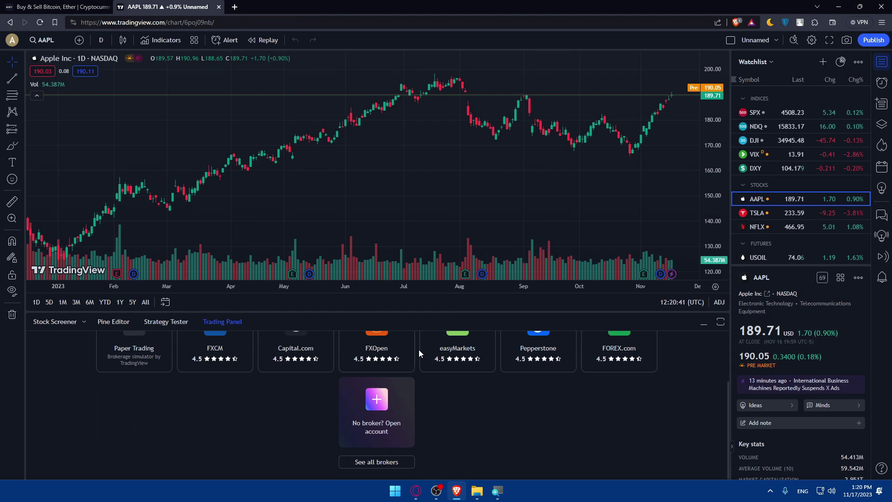
{"action": "left_click", "coordinate": [368, 463]}
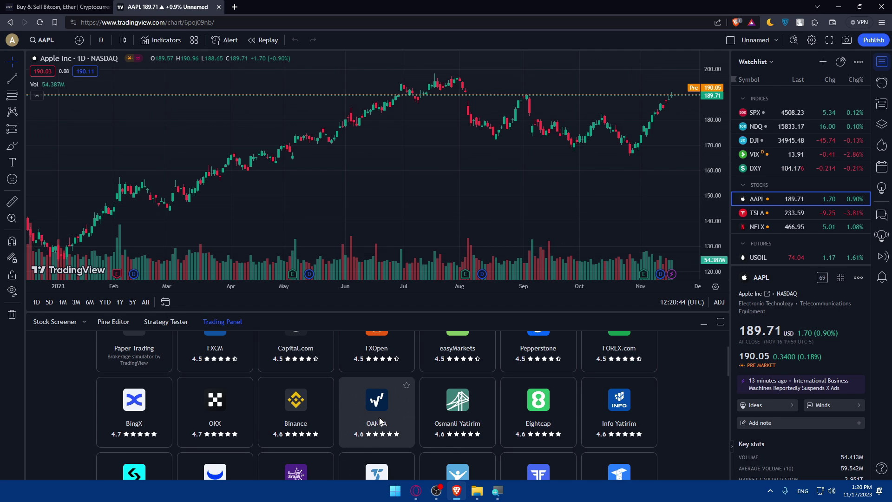
{"action": "scroll", "coordinate": [358, 409], "scroll_direction": "up", "scroll_amount": 1}
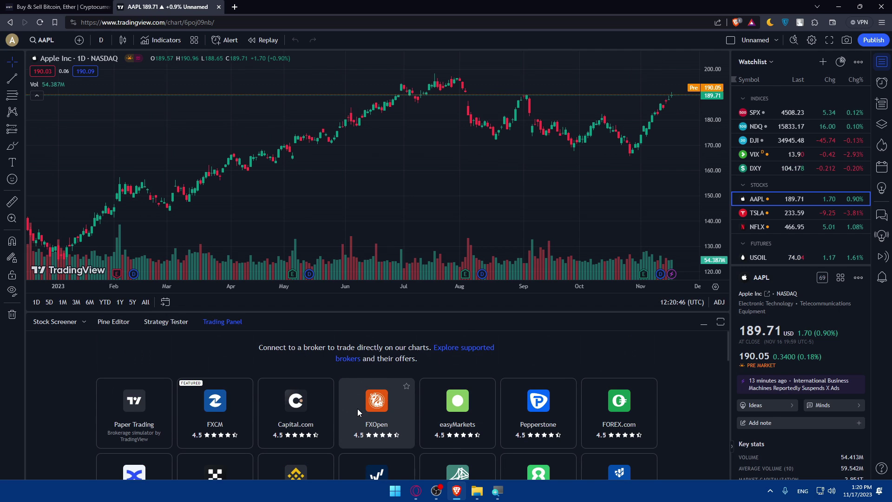
{"action": "scroll", "coordinate": [357, 409], "scroll_direction": "down", "scroll_amount": 2}
{"action": "scroll", "coordinate": [358, 409], "scroll_direction": "down", "scroll_amount": 1}
{"action": "scroll", "coordinate": [358, 409], "scroll_direction": "down", "scroll_amount": 2}
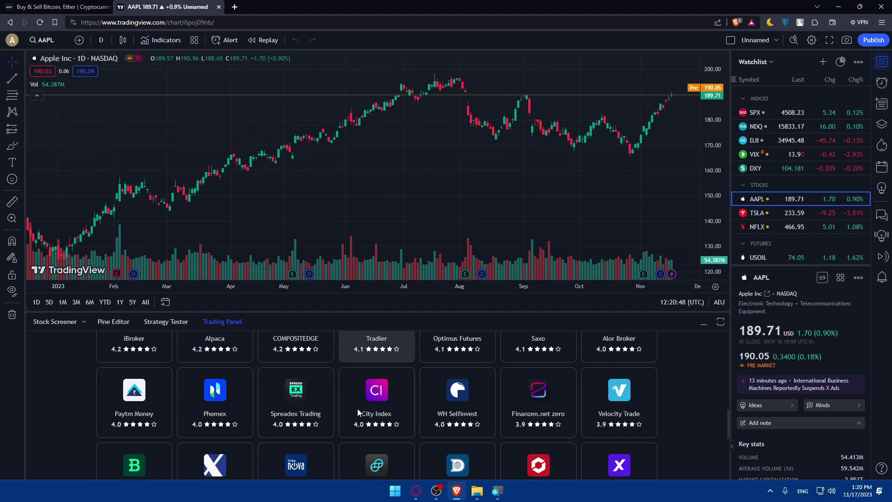
{"action": "scroll", "coordinate": [358, 409], "scroll_direction": "up", "scroll_amount": 3}
{"action": "scroll", "coordinate": [357, 408], "scroll_direction": "up", "scroll_amount": 2}
{"action": "scroll", "coordinate": [358, 409], "scroll_direction": "down", "scroll_amount": 1}
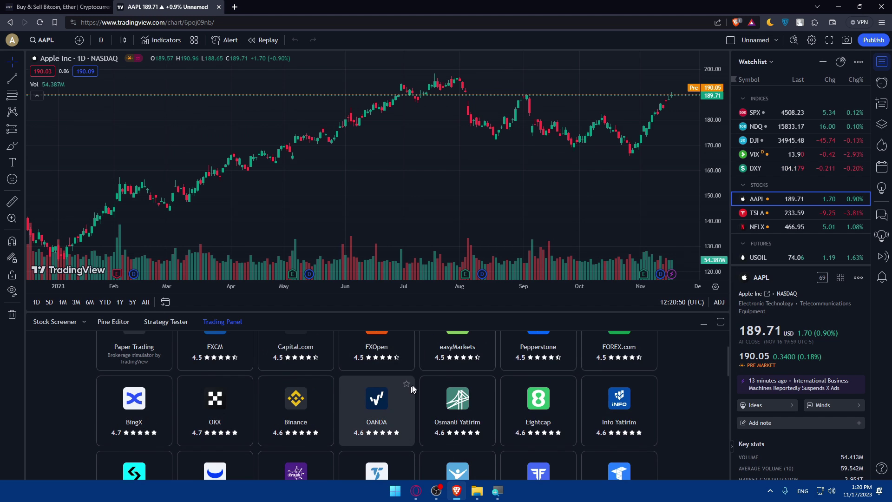
{"action": "left_click", "coordinate": [456, 350]}
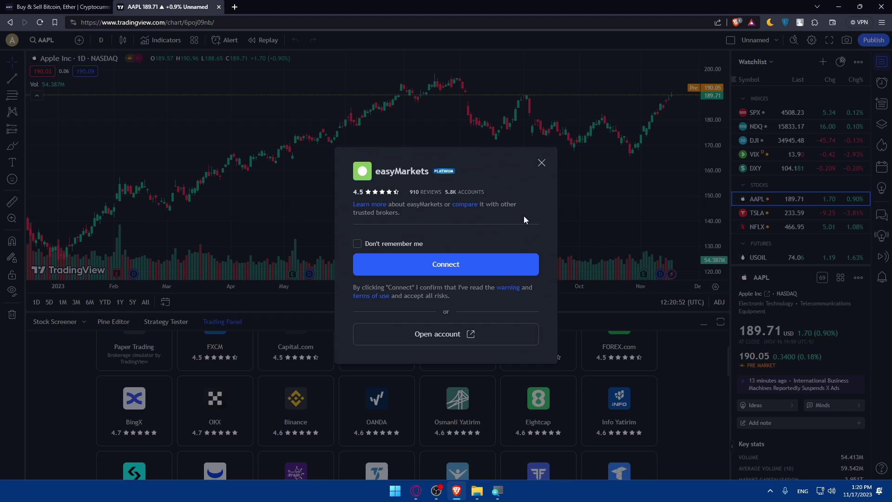
{"action": "left_click", "coordinate": [541, 162]}
{"action": "scroll", "coordinate": [335, 385], "scroll_direction": "down", "scroll_amount": 2}
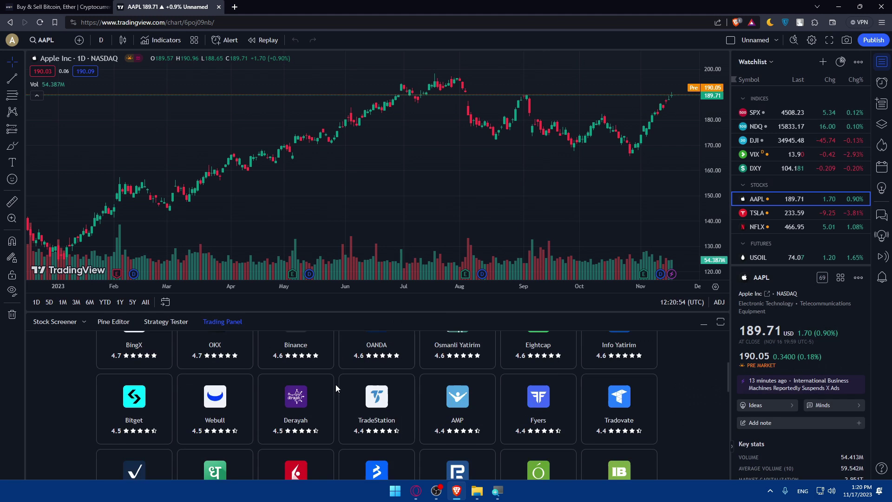
{"action": "scroll", "coordinate": [335, 385], "scroll_direction": "down", "scroll_amount": 3}
{"action": "scroll", "coordinate": [336, 385], "scroll_direction": "down", "scroll_amount": 2}
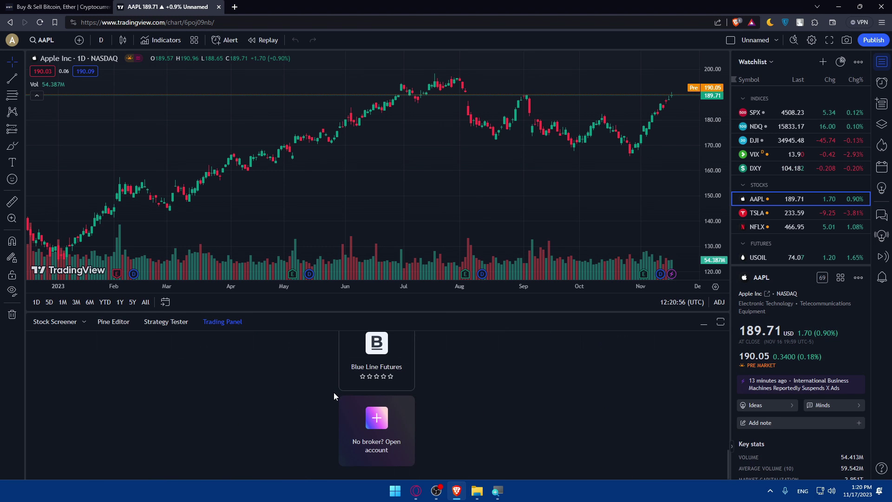
{"action": "scroll", "coordinate": [335, 391], "scroll_direction": "up", "scroll_amount": 5}
{"action": "scroll", "coordinate": [349, 394], "scroll_direction": "up", "scroll_amount": 2}
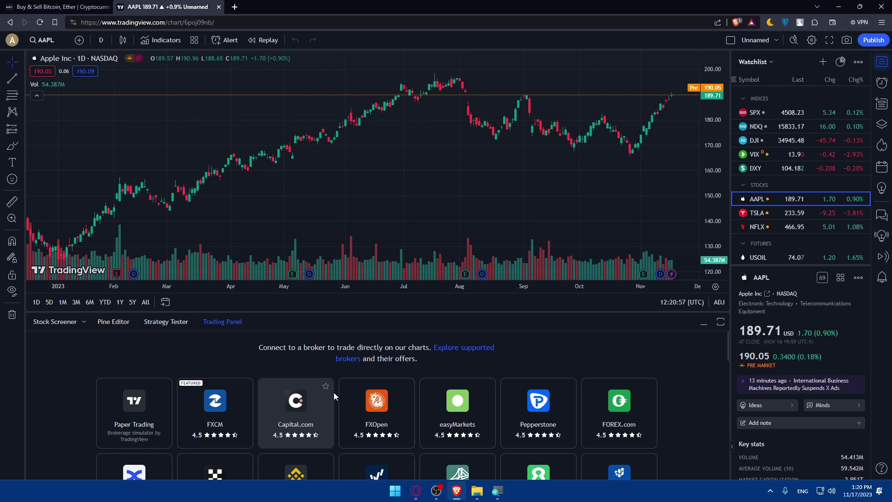
{"action": "left_click", "coordinate": [385, 405]}
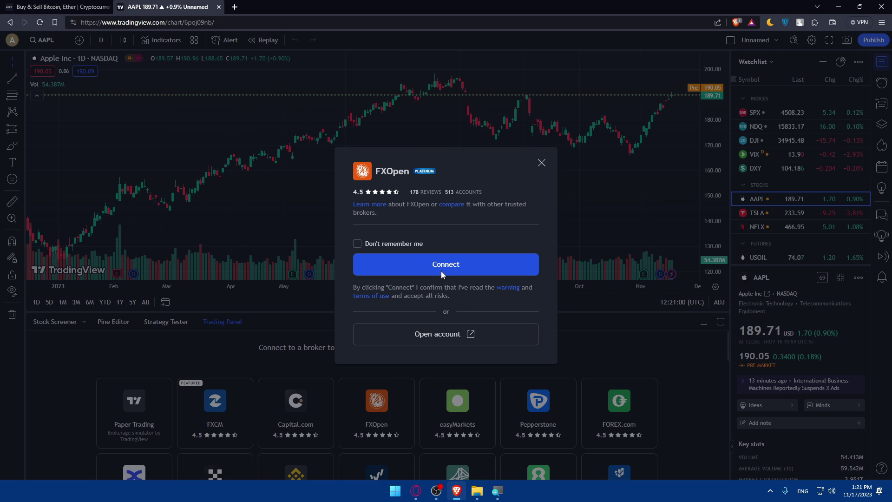
{"action": "left_click", "coordinate": [542, 164]}
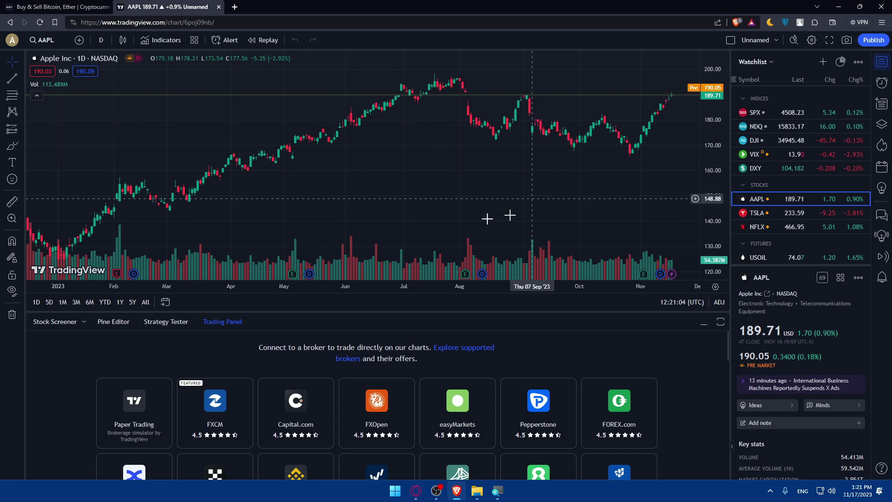
{"action": "scroll", "coordinate": [369, 149], "scroll_direction": "down", "scroll_amount": 2}
{"action": "scroll", "coordinate": [372, 150], "scroll_direction": "down", "scroll_amount": 2}
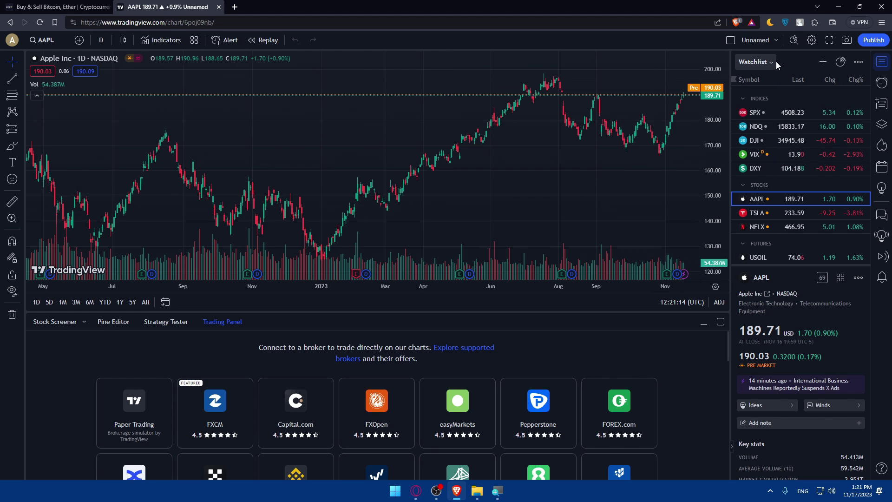
{"action": "mouse_move", "coordinate": [823, 61]}
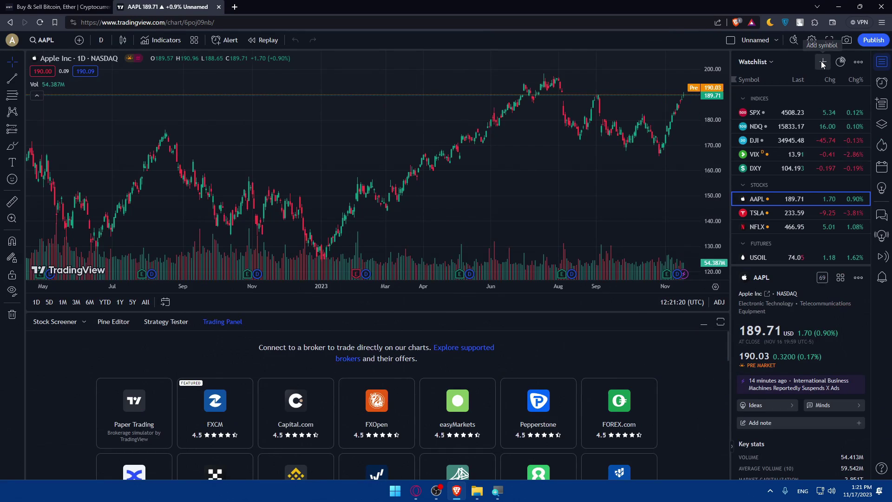
In Add symbol, replace the Vantage source filter with Bybit for crypto
{"action": "left_click", "coordinate": [823, 63]}
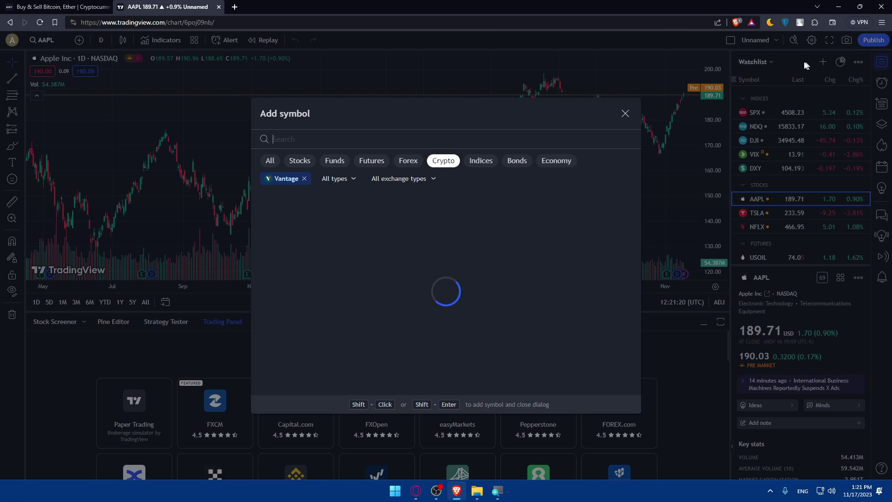
{"action": "left_click", "coordinate": [305, 180]}
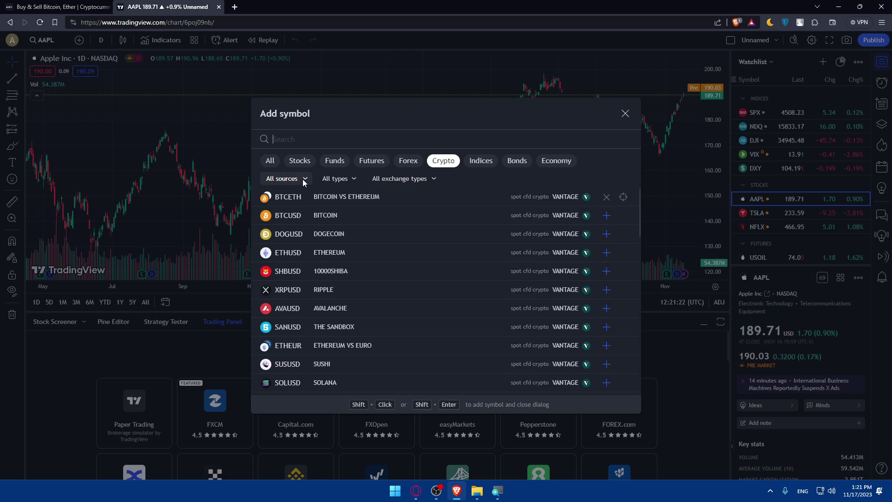
{"action": "left_click", "coordinate": [293, 180]}
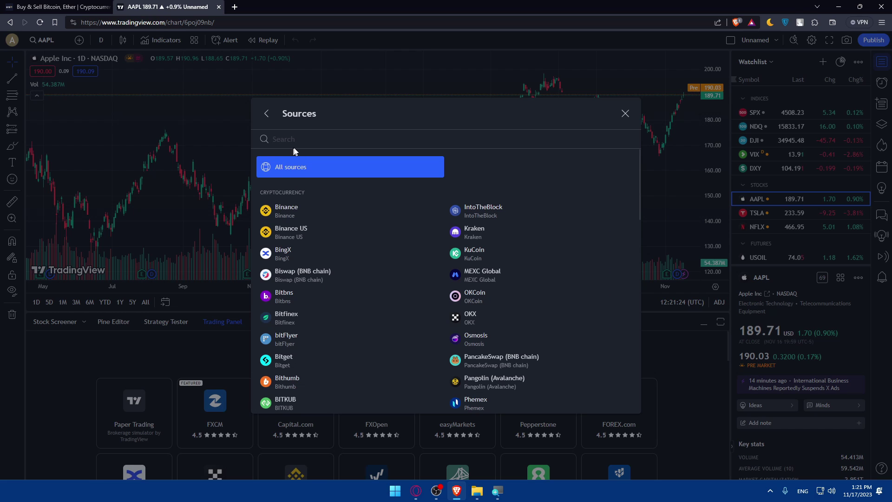
{"action": "type", "text": "bybit"}
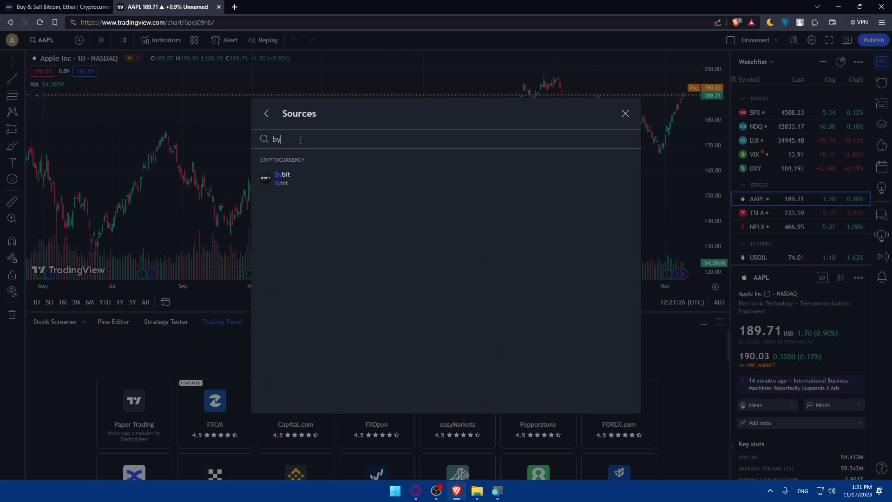
{"action": "left_click", "coordinate": [283, 179]}
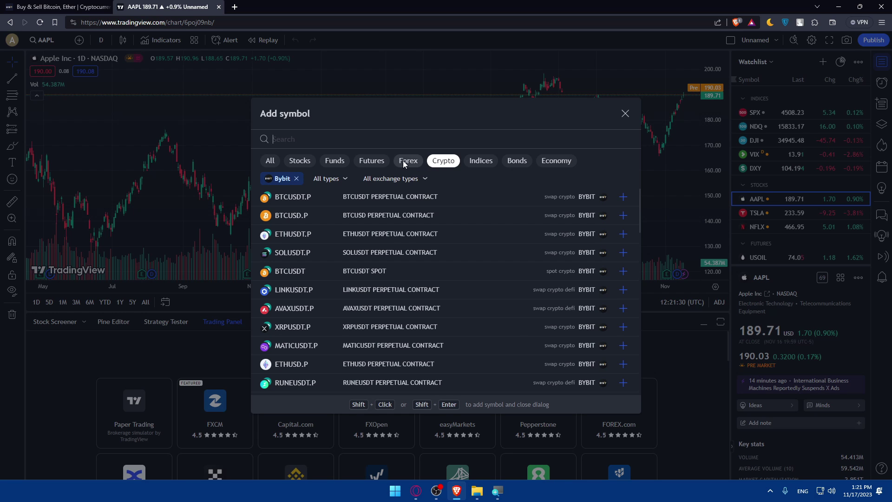
Browse the Forex, Futures, Funds and Stocks categories, clearing the source search
{"action": "left_click", "coordinate": [403, 161]}
{"action": "left_click", "coordinate": [366, 162]}
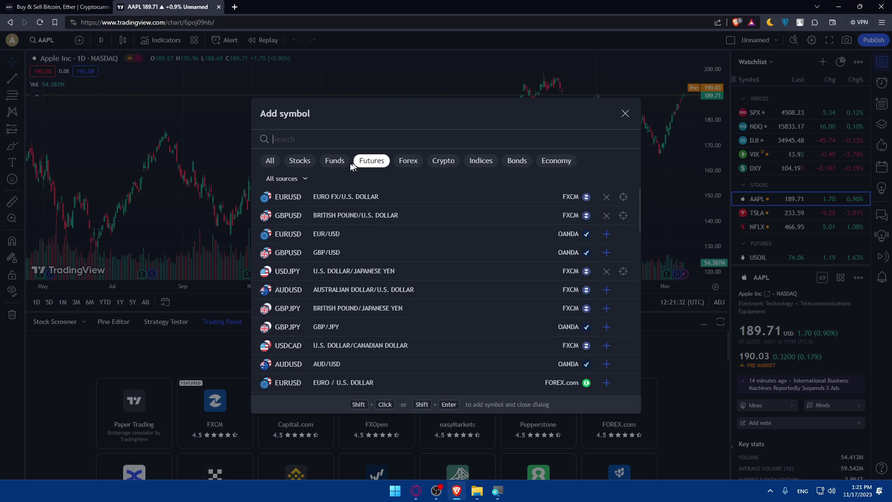
{"action": "left_click", "coordinate": [333, 161]}
{"action": "left_click", "coordinate": [301, 160]}
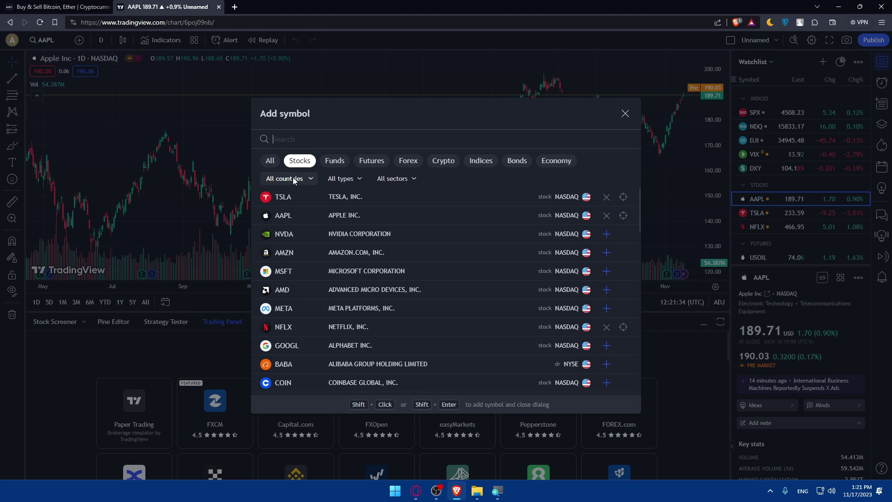
{"action": "left_click", "coordinate": [286, 178]}
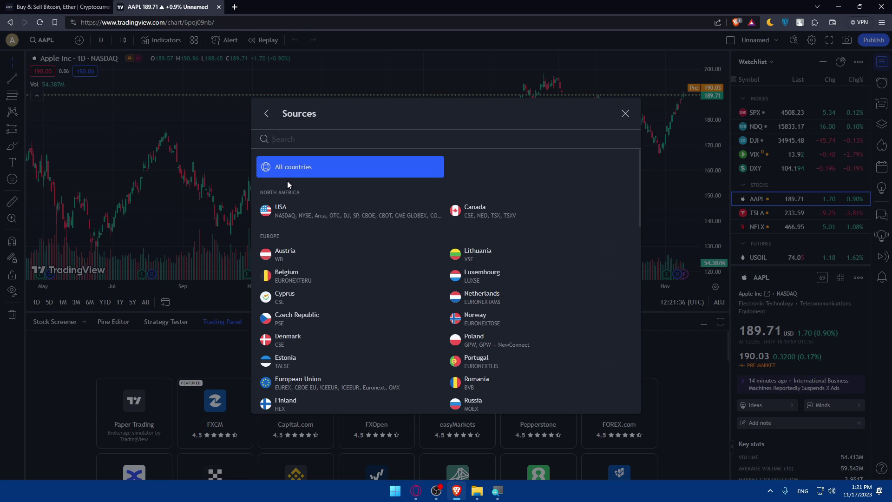
{"action": "type", "text": "by"}
{"action": "key", "text": "BackSpace"}
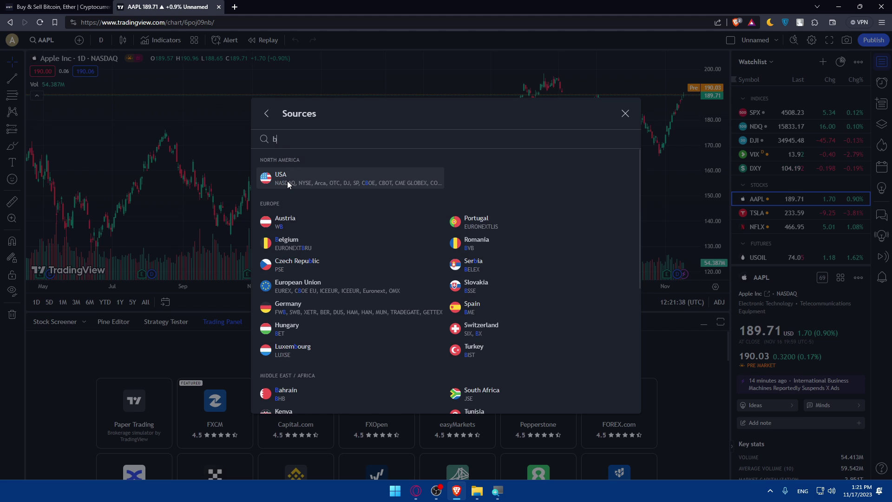
{"action": "key", "text": "BackSpace"}
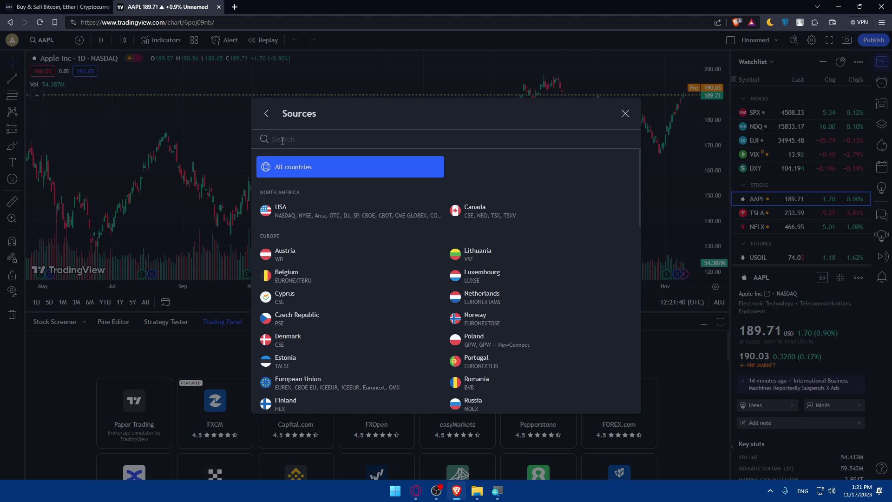
{"action": "left_click", "coordinate": [268, 114]}
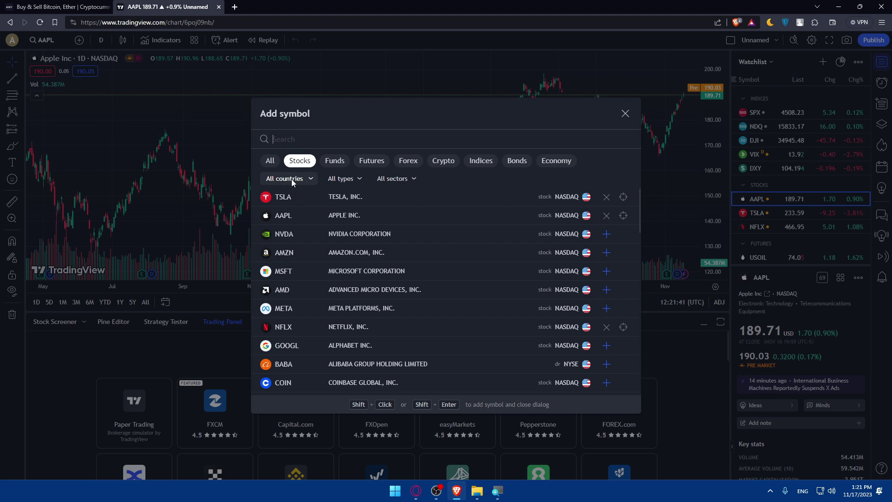
Flip through Funds, Futures, Forex, Indices, Bonds and Economy, ending on Bybit crypto
{"action": "left_click", "coordinate": [336, 162]}
{"action": "left_click", "coordinate": [371, 162]}
{"action": "left_click", "coordinate": [408, 163]}
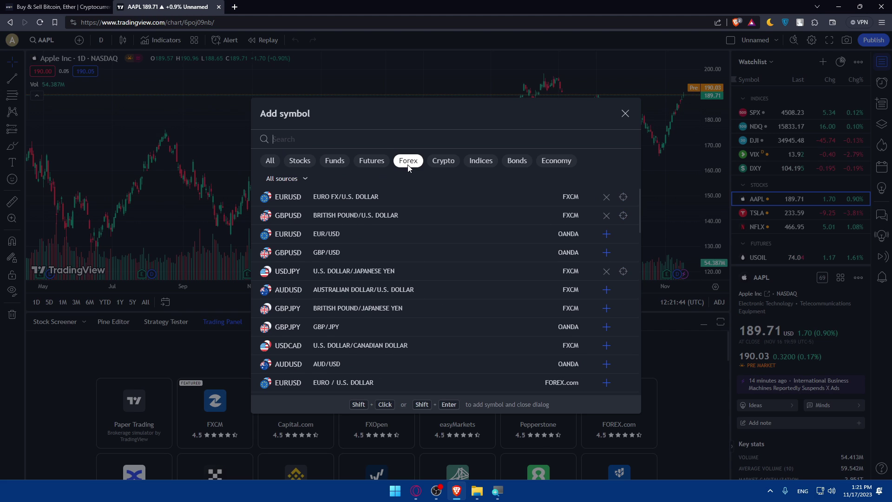
{"action": "left_click", "coordinate": [440, 164]}
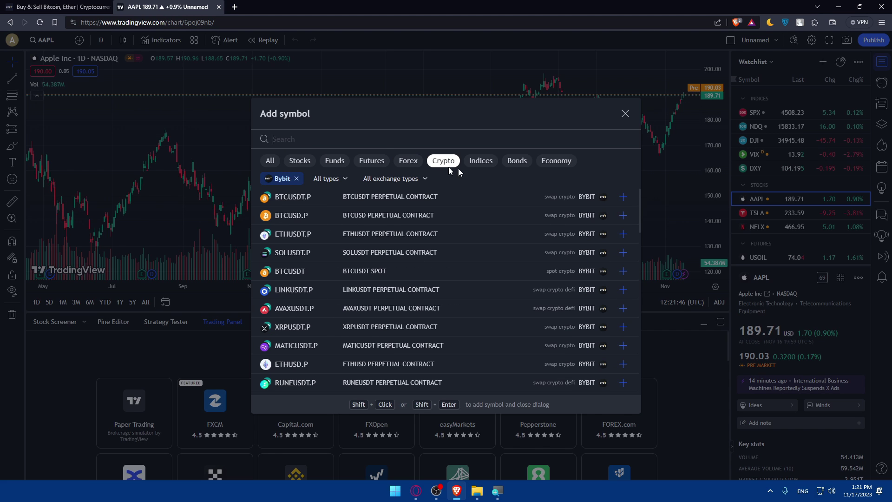
{"action": "left_click", "coordinate": [481, 164]}
{"action": "left_click", "coordinate": [514, 164]}
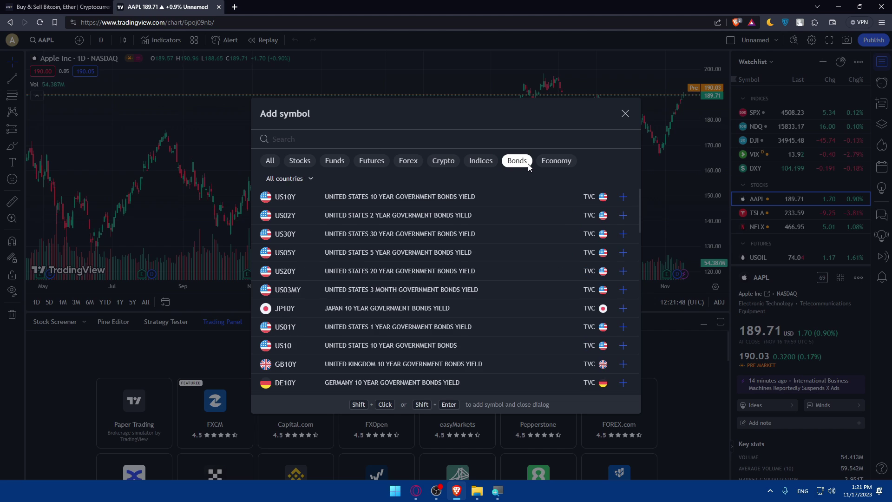
{"action": "left_click", "coordinate": [551, 160]}
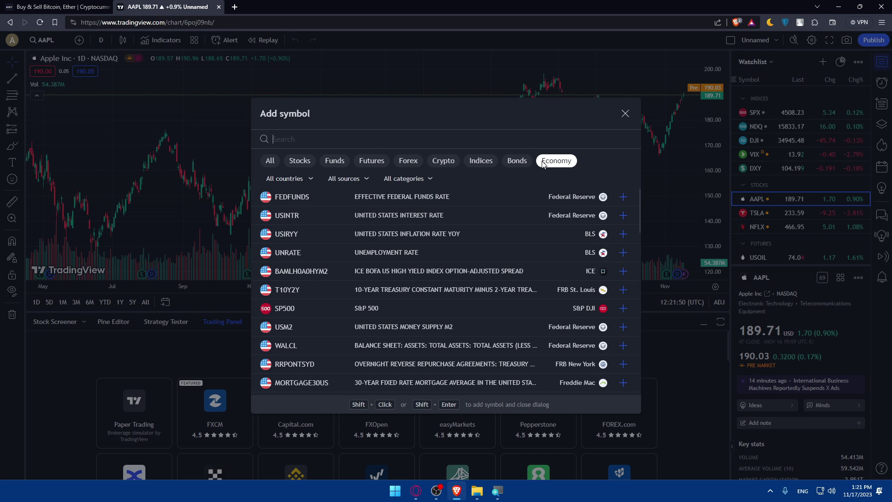
{"action": "left_click", "coordinate": [482, 161]}
{"action": "left_click", "coordinate": [444, 161]}
{"action": "left_click", "coordinate": [408, 161]}
{"action": "left_click", "coordinate": [443, 161]}
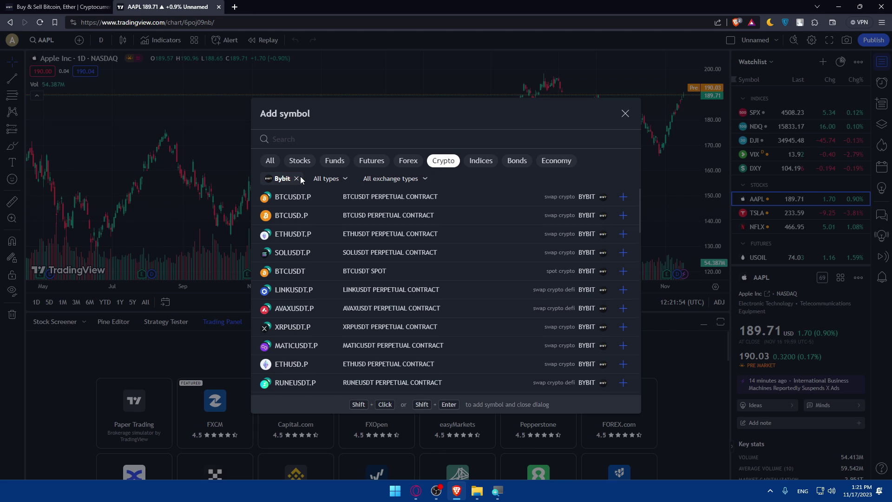
Add BTCUSDT.P, BTCUSD.P, ETHUSDT.P and SOLUSDT.P to the watchlist
{"action": "left_click", "coordinate": [624, 197]}
{"action": "left_click", "coordinate": [606, 216]}
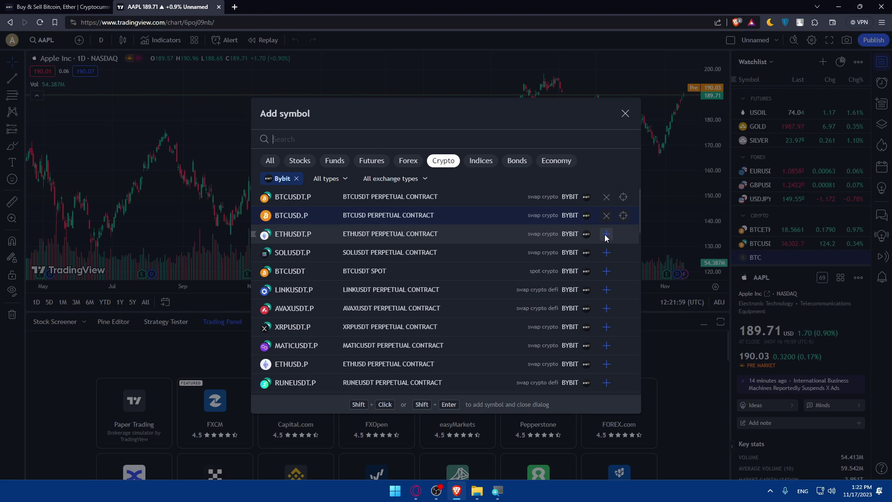
{"action": "left_click", "coordinate": [606, 235]}
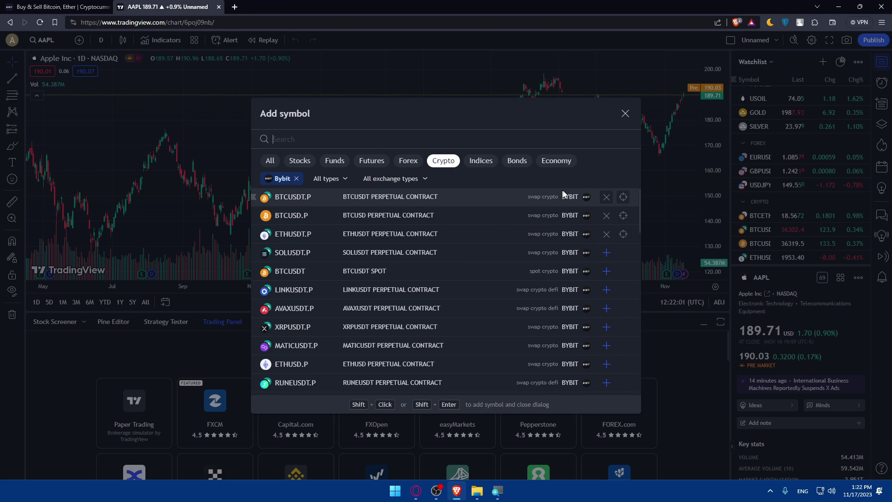
{"action": "left_click", "coordinate": [606, 252]}
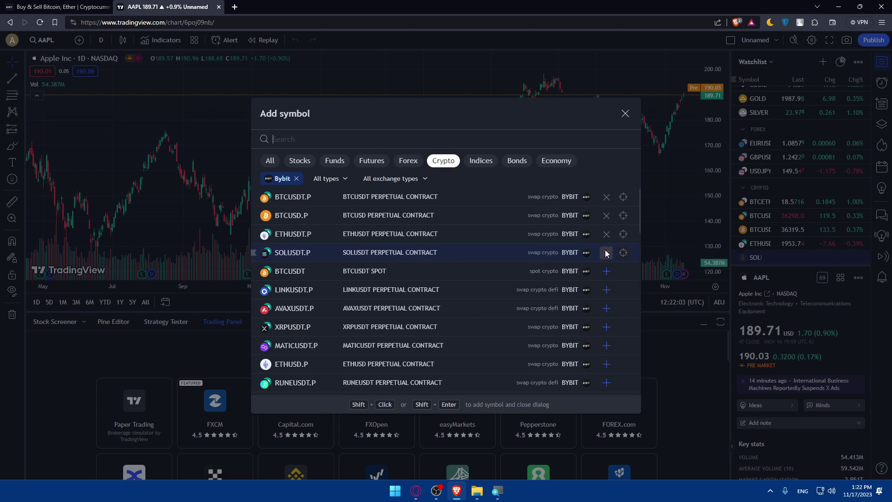
{"action": "left_click", "coordinate": [626, 113]}
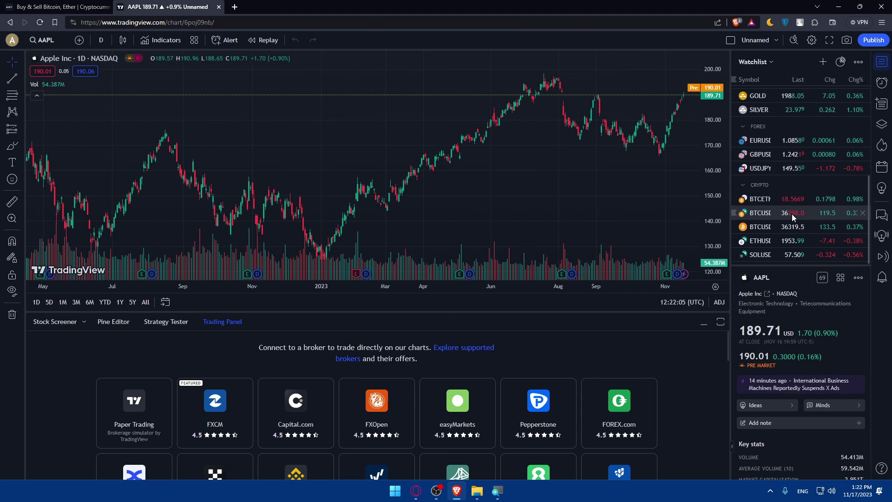
Remove the BTCETH, extra BTCUSD, ETHUSD and SOLUSD rows from the watchlist
{"action": "left_click", "coordinate": [840, 253]}
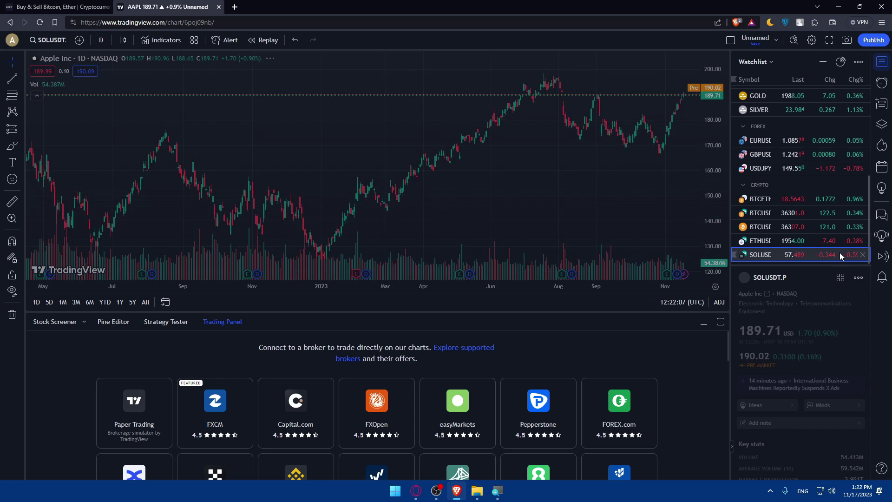
{"action": "left_click", "coordinate": [849, 201]}
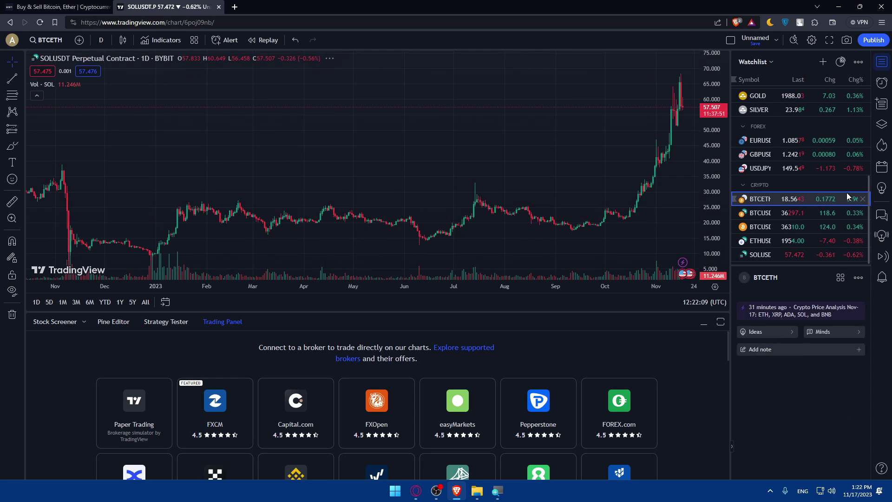
{"action": "left_click", "coordinate": [862, 199]}
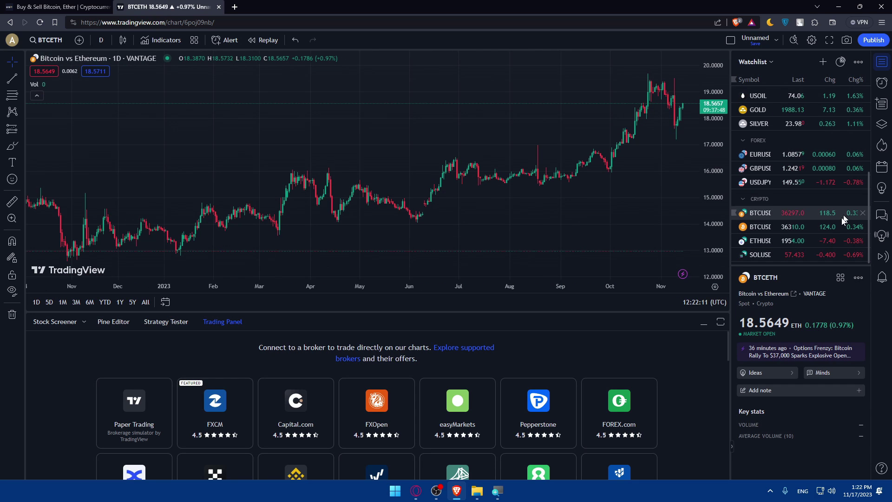
{"action": "left_click", "coordinate": [863, 213]}
{"action": "left_click", "coordinate": [864, 240]}
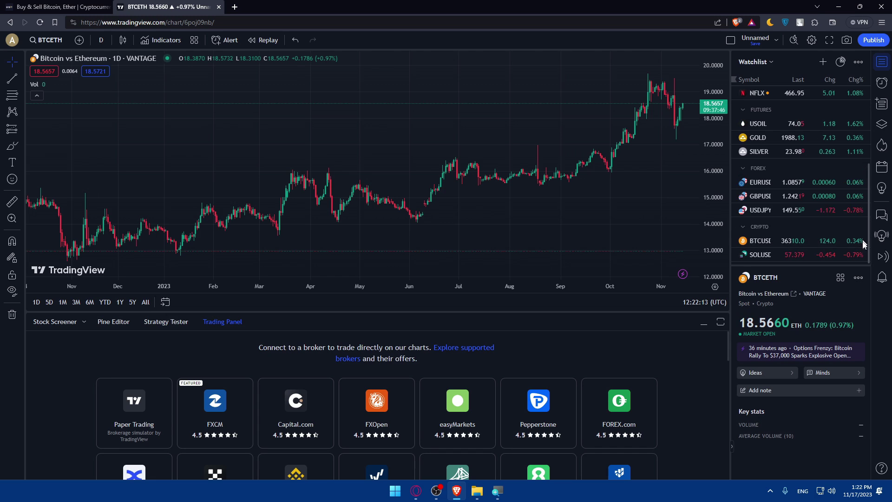
{"action": "left_click", "coordinate": [863, 254]}
Open the BTCUSD perpetual chart and widen its view back to April 2022
{"action": "left_click", "coordinate": [795, 257]}
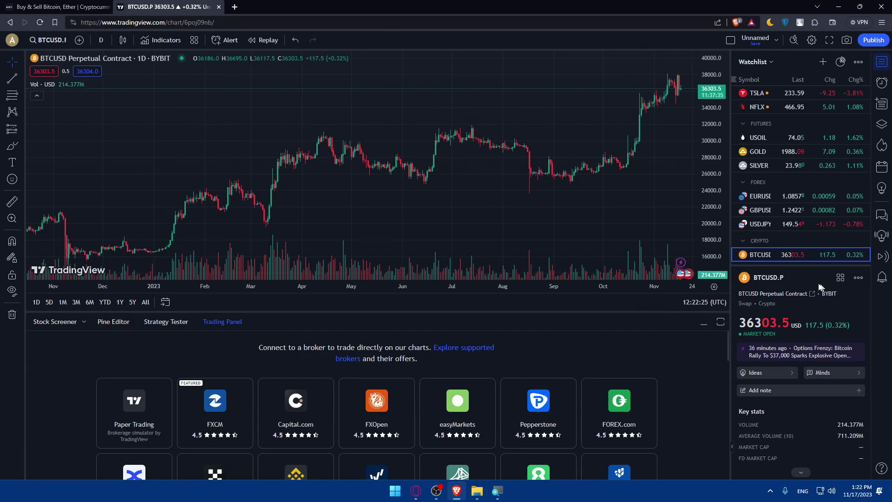
{"action": "scroll", "coordinate": [435, 159], "scroll_direction": "down", "scroll_amount": 2}
{"action": "scroll", "coordinate": [435, 158], "scroll_direction": "down", "scroll_amount": 2}
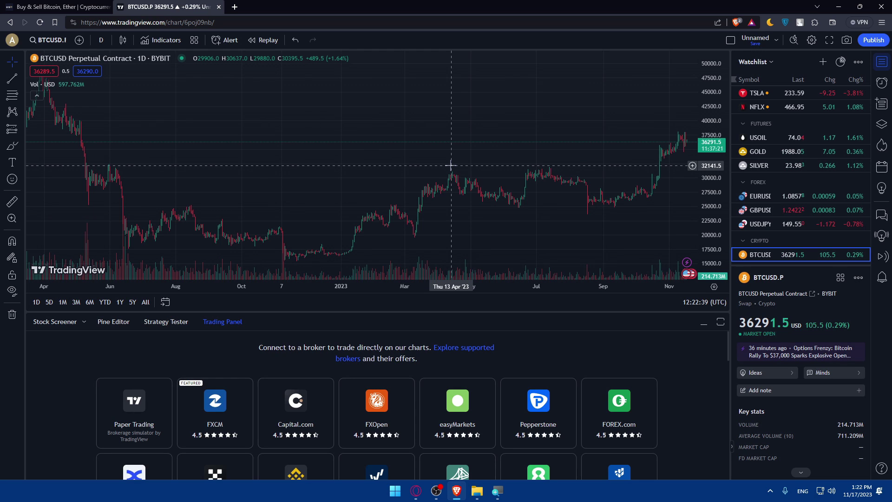
{"action": "key", "text": "ctrl+k"}
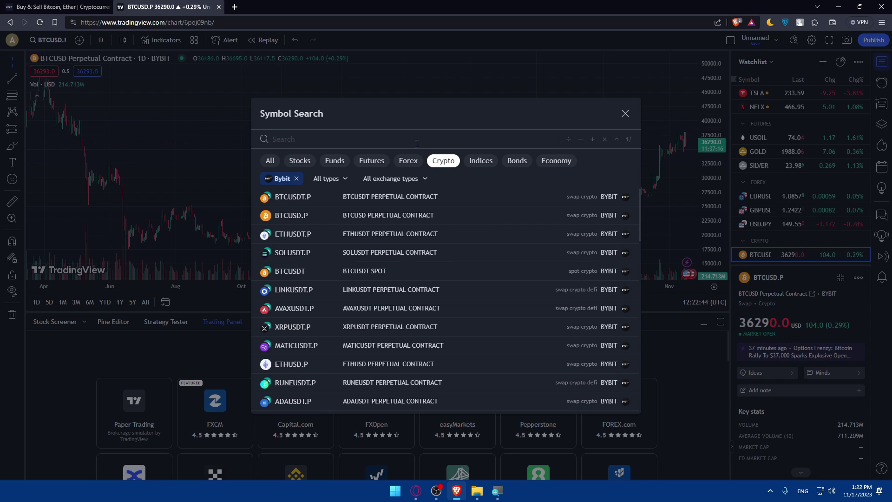
{"action": "type", "text": "ETH"}
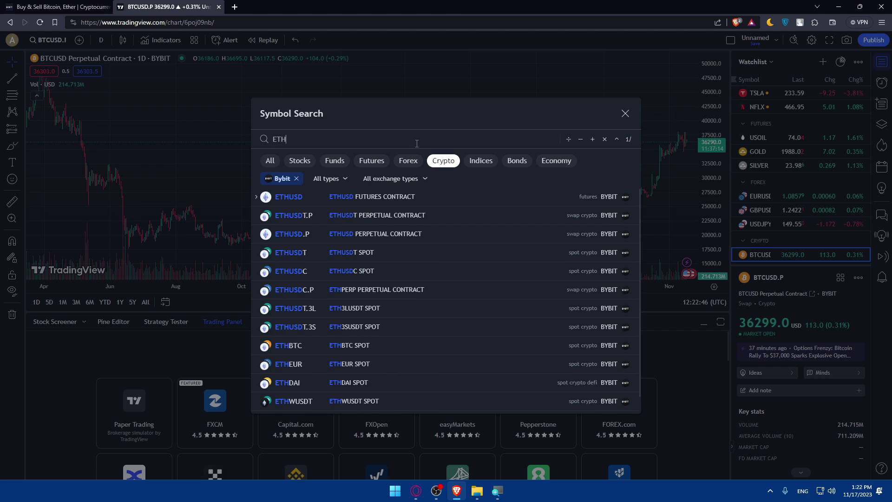
{"action": "key", "text": "BackSpace"}
{"action": "key", "text": "BackSpace"}
{"action": "key", "text": "BackSpace"}
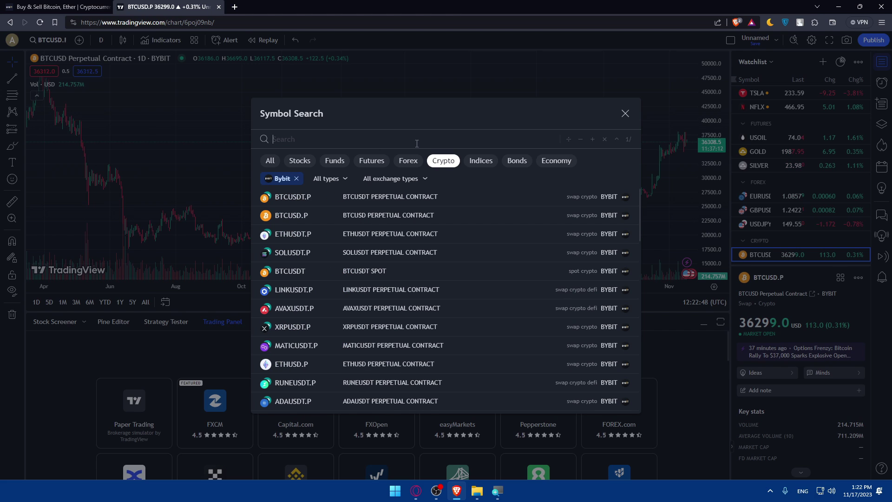
{"action": "type", "text": "SOLA"}
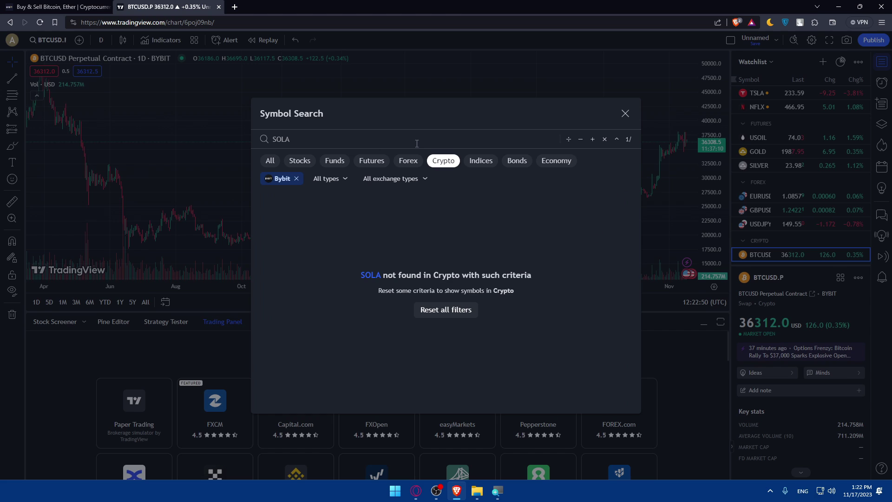
{"action": "type", "text": "NA"}
{"action": "key", "text": "BackSpace"}
{"action": "key", "text": "BackSpace"}
{"action": "key", "text": "BackSpace"}
{"action": "key", "text": "BackSpace"}
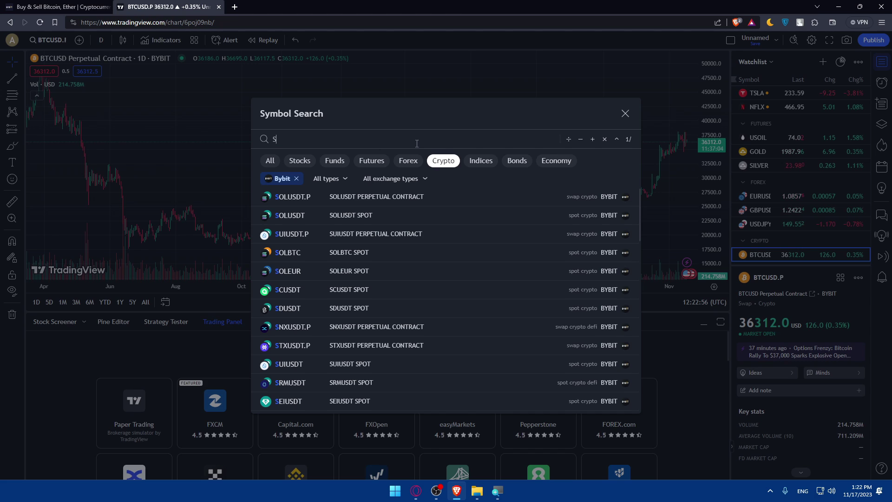
{"action": "key", "text": "BackSpace"}
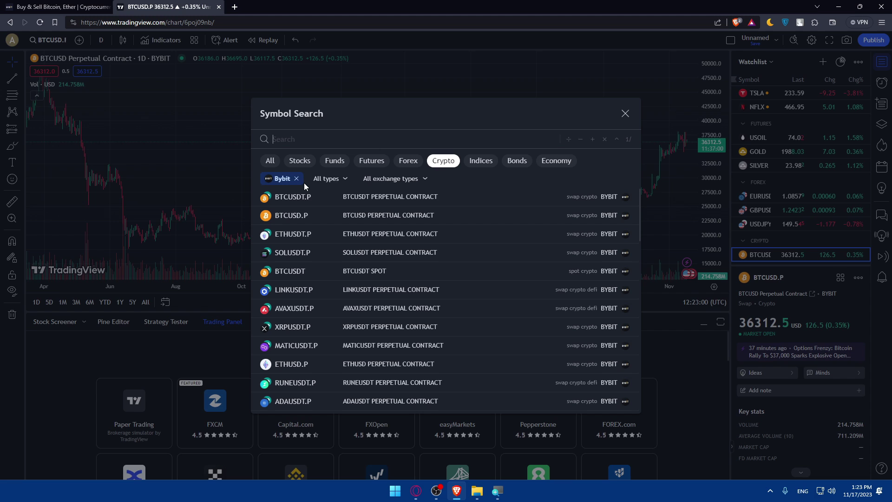
{"action": "left_click", "coordinate": [625, 113]}
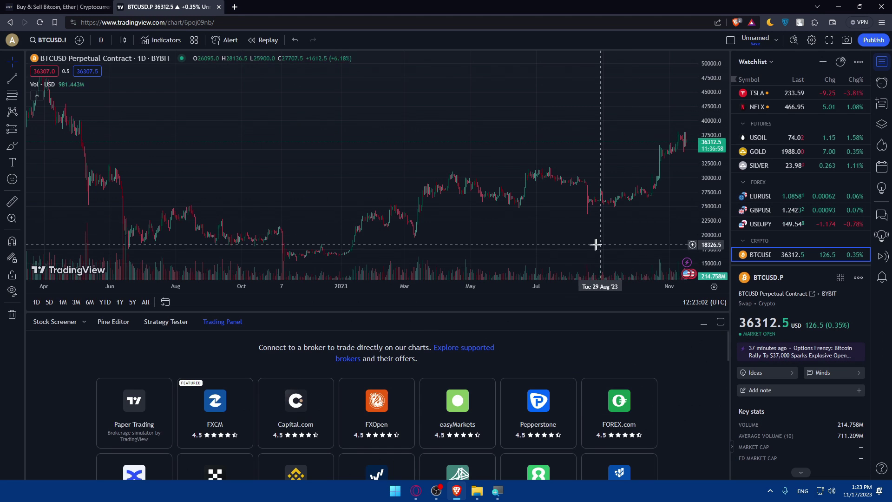
{"action": "scroll", "coordinate": [346, 396], "scroll_direction": "down", "scroll_amount": 1}
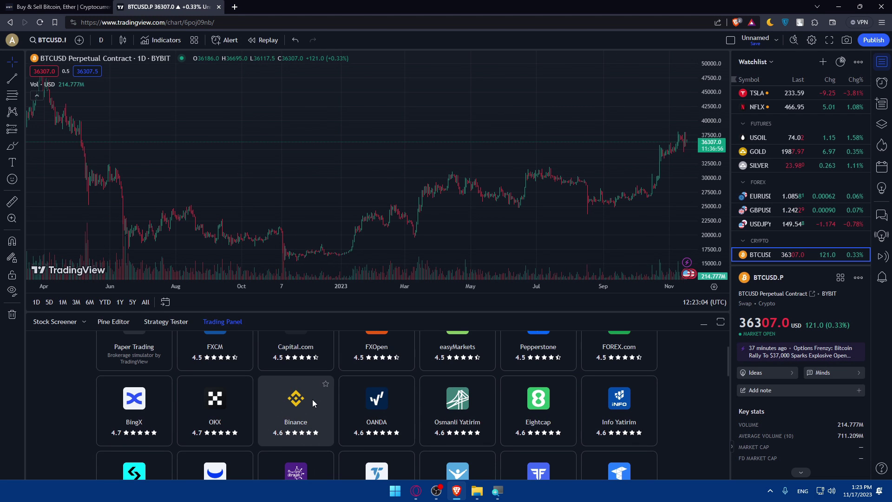
{"action": "scroll", "coordinate": [481, 418], "scroll_direction": "up", "scroll_amount": 1}
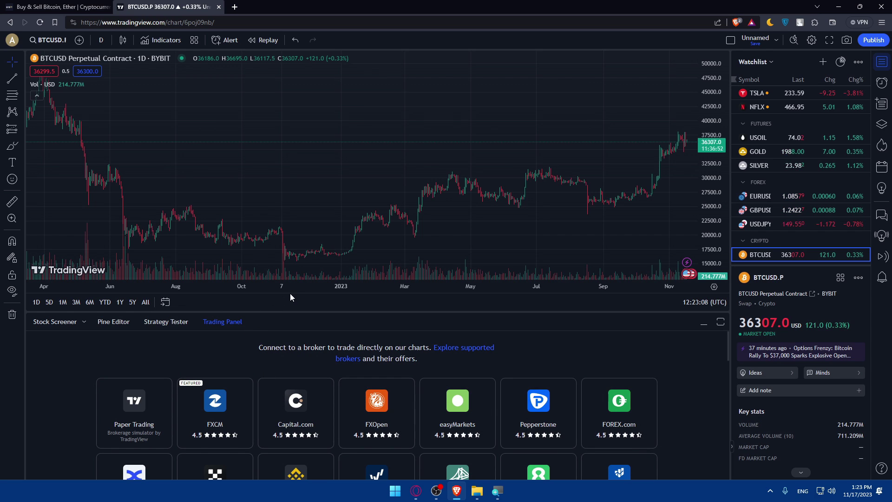
{"action": "mouse_move", "coordinate": [395, 228]}
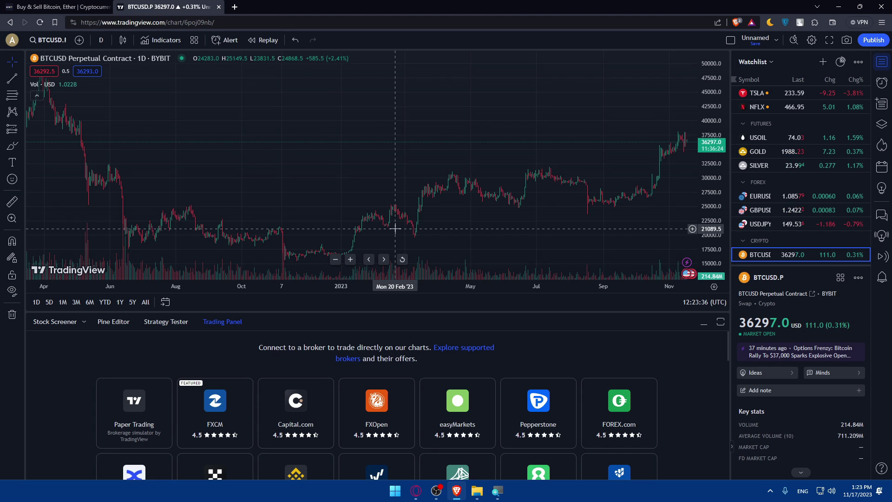
{"action": "key", "text": "ctrl+Tab"}
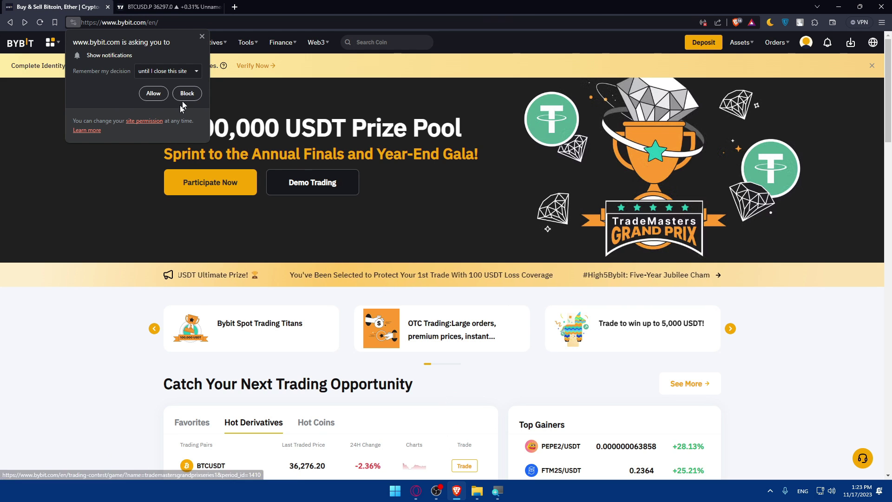
{"action": "left_click", "coordinate": [168, 6]}
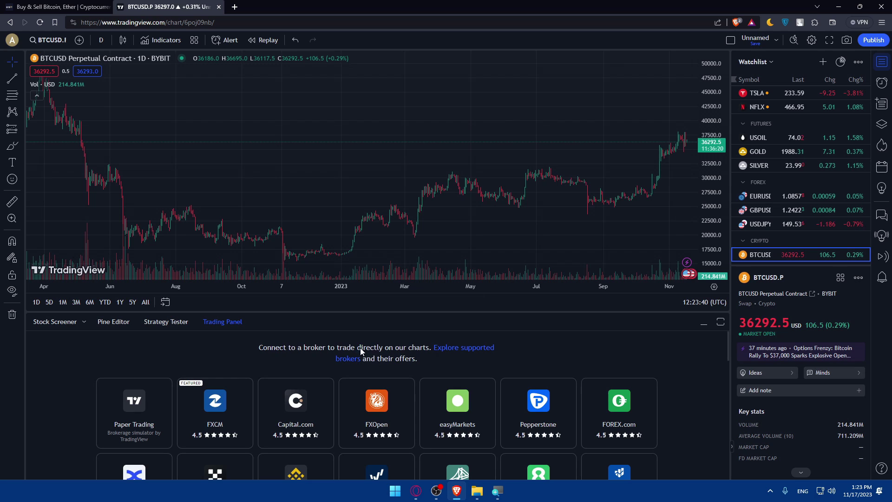